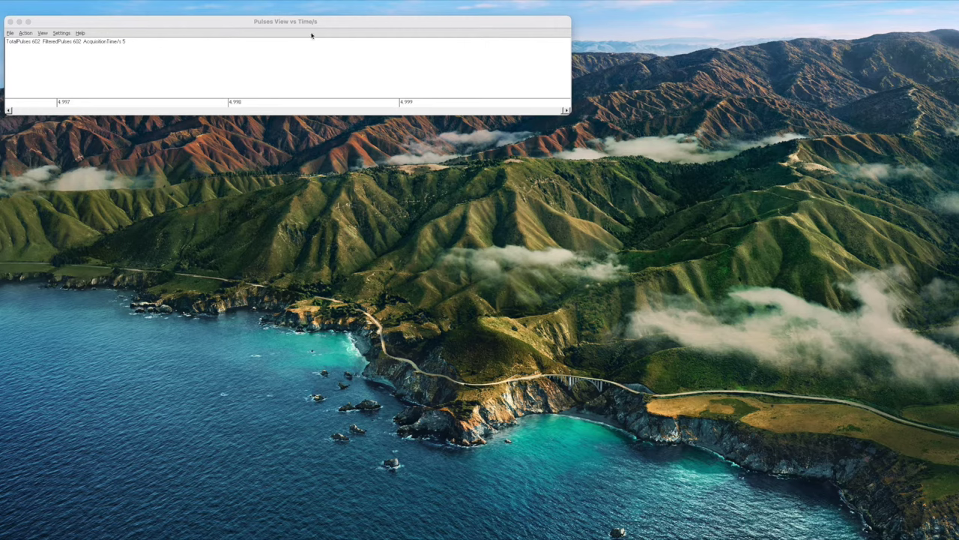
Step: Set the audio interface's input device to USB AUDIO CODEC with a sampling rate of 384000
left_click(66, 35)
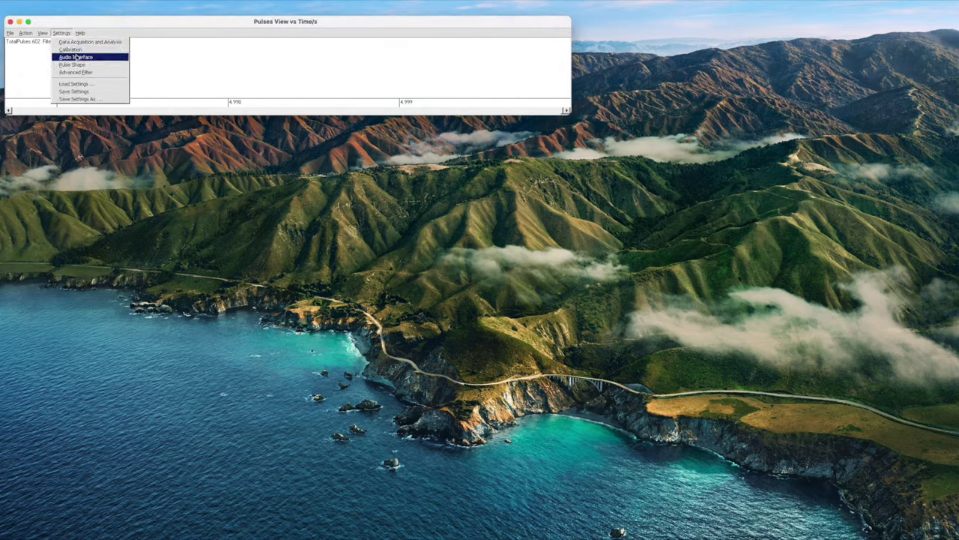
left_click(76, 57)
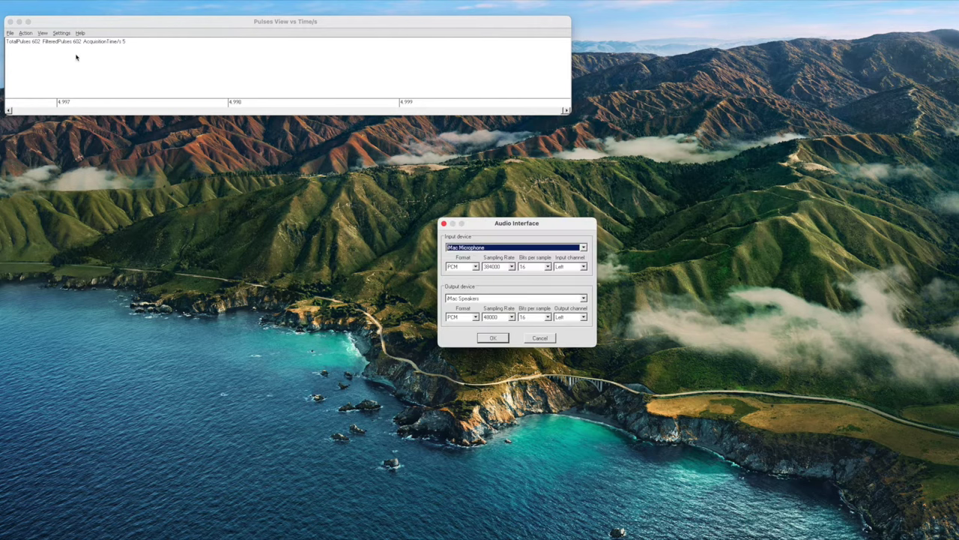
left_click(585, 248)
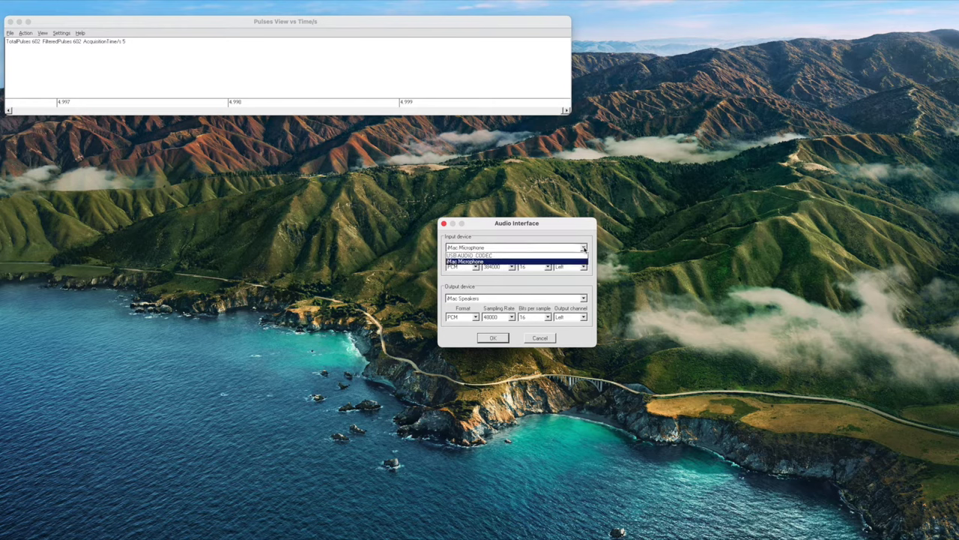
left_click(511, 256)
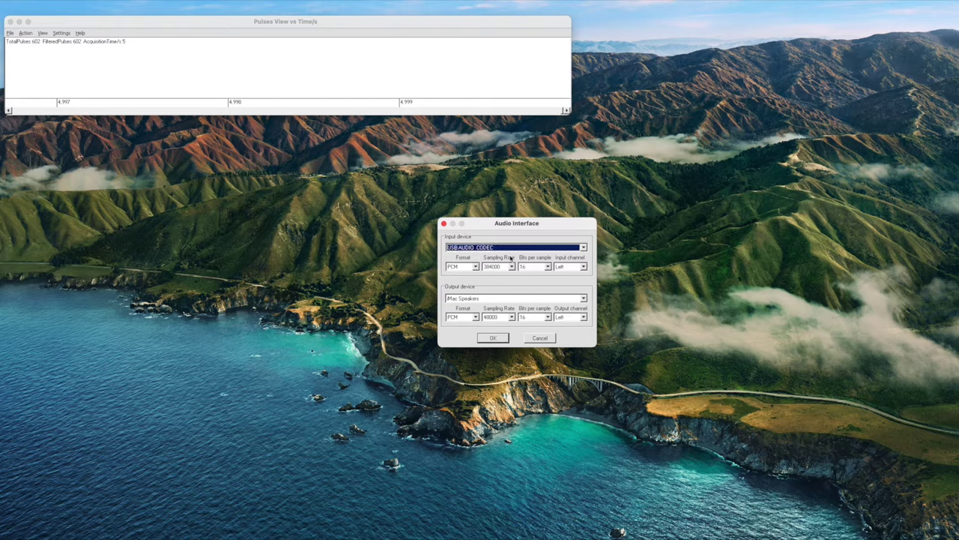
left_click(512, 268)
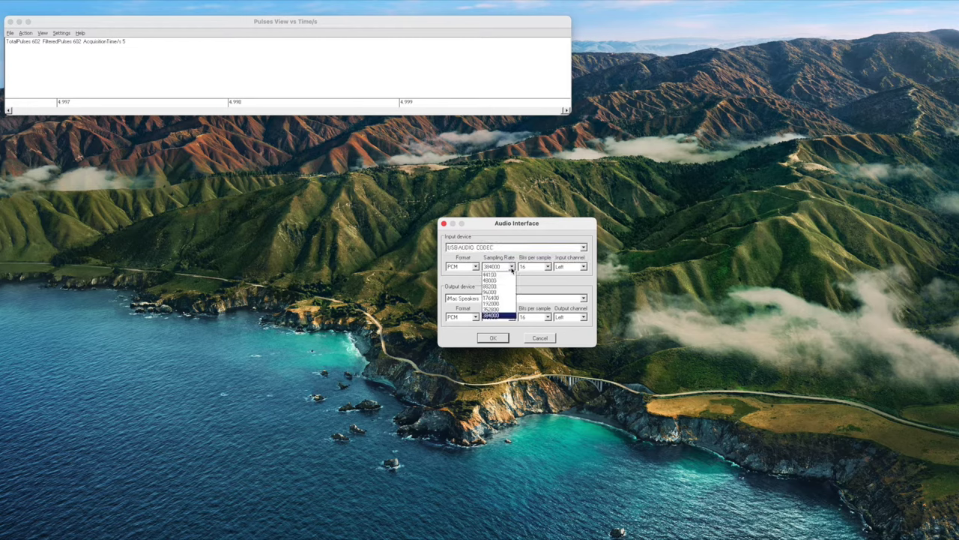
left_click(509, 315)
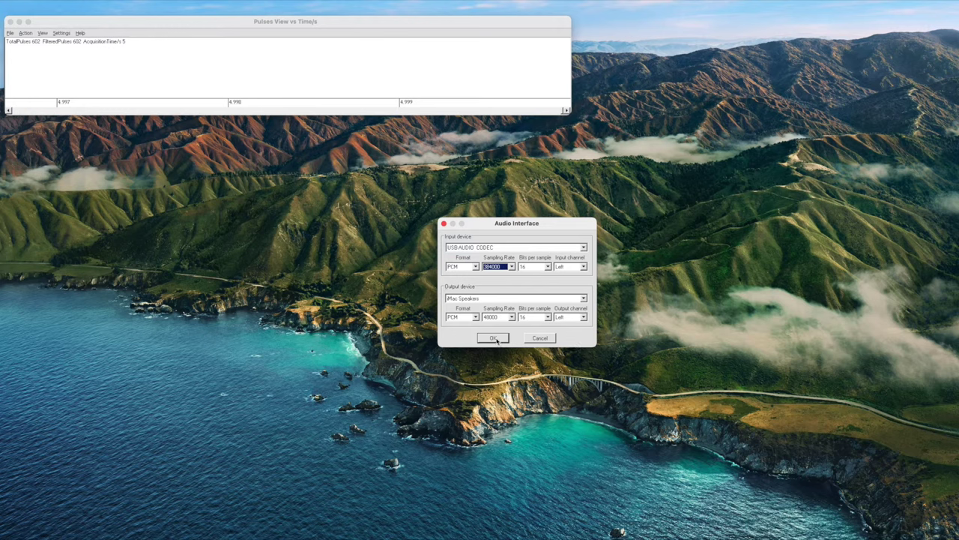
left_click(493, 338)
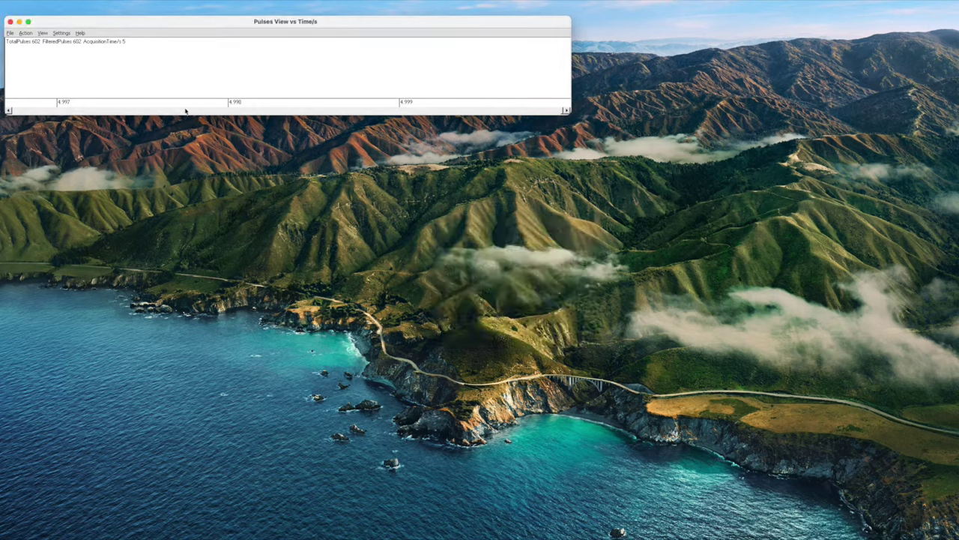
Step: Open the Data Acquisition and Analysis settings and review the acquisition parameters and the available channel selections
left_click(61, 34)
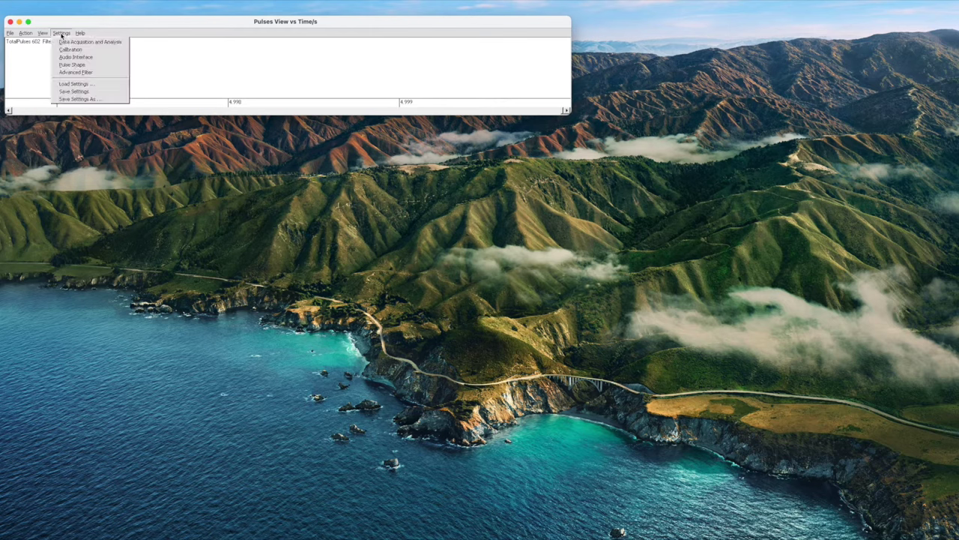
left_click(63, 42)
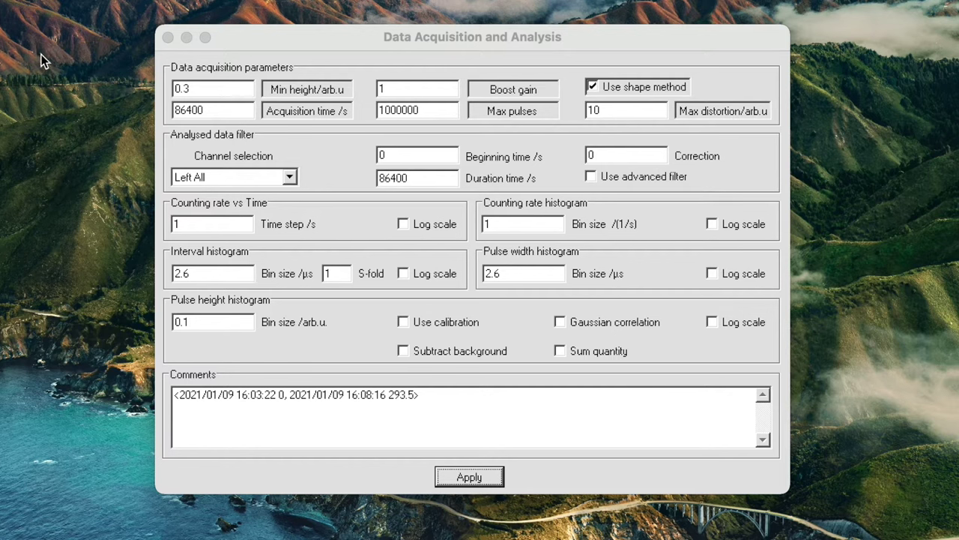
left_click(203, 88)
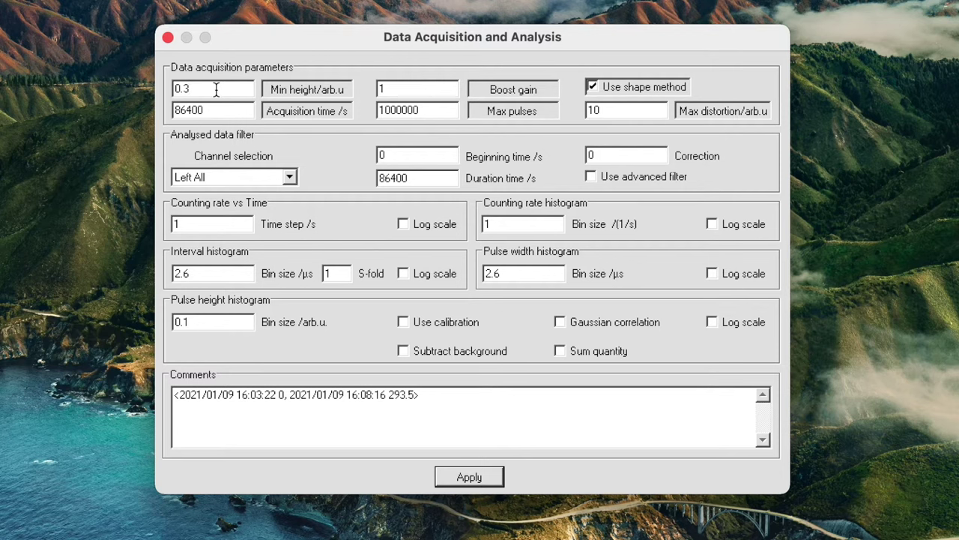
left_click(412, 89)
left_click(635, 110)
left_click(290, 180)
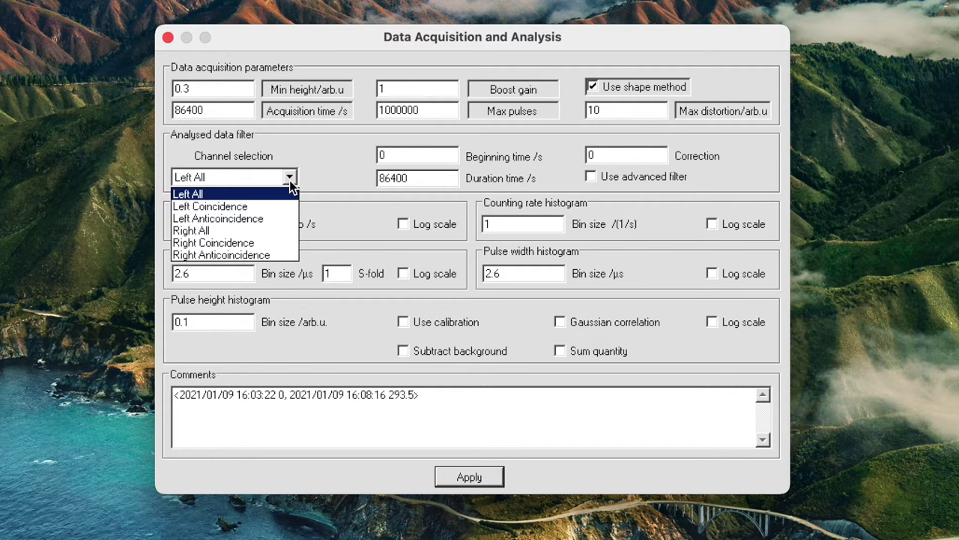
left_click(289, 178)
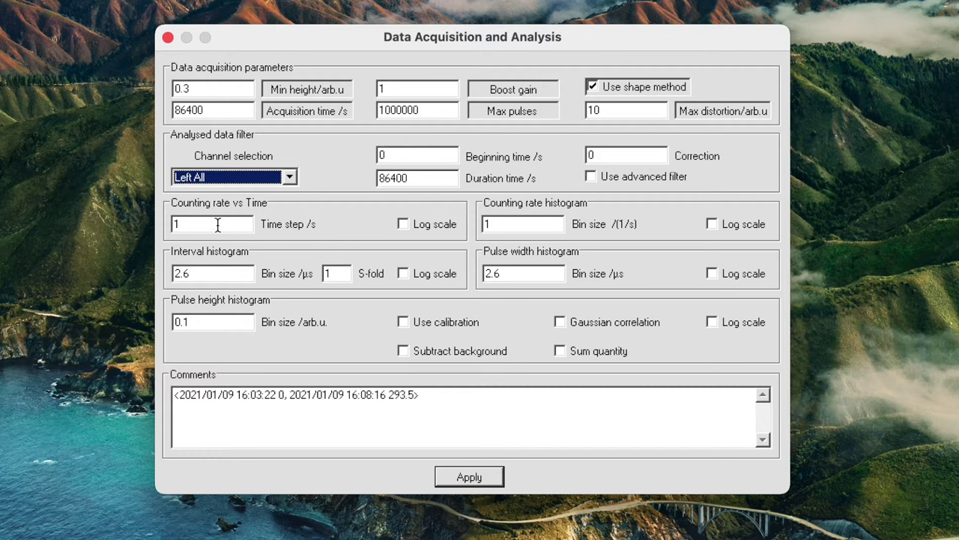
Step: Review the counting rate, interval and pulse height histogram settings, and apply the acquisition and analysis settings
left_click(217, 225)
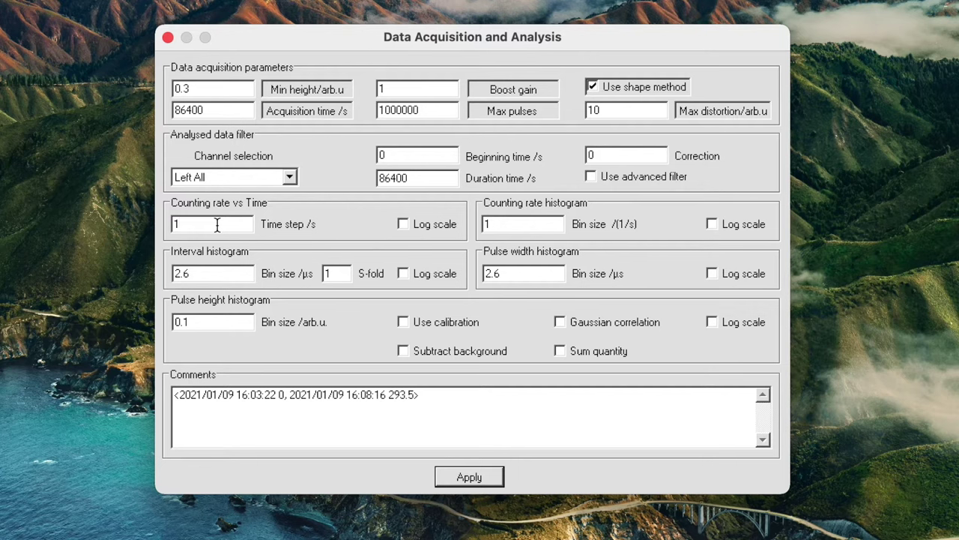
left_click(538, 222)
left_click(235, 274)
left_click(203, 322)
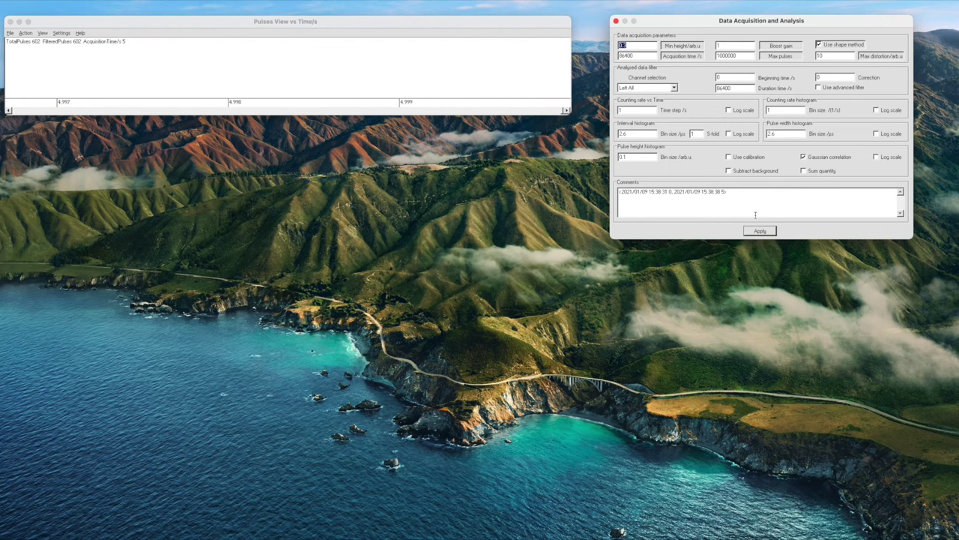
left_click(761, 231)
Step: Show the Counting Rate vs Time plot, place it directly below the pulses window and reduce its height
left_click(61, 33)
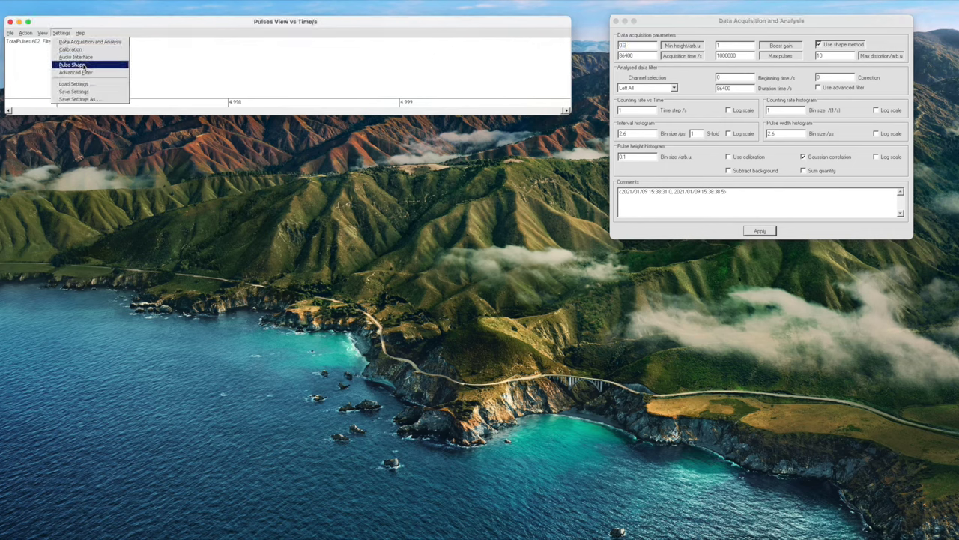
mouse_move(42, 34)
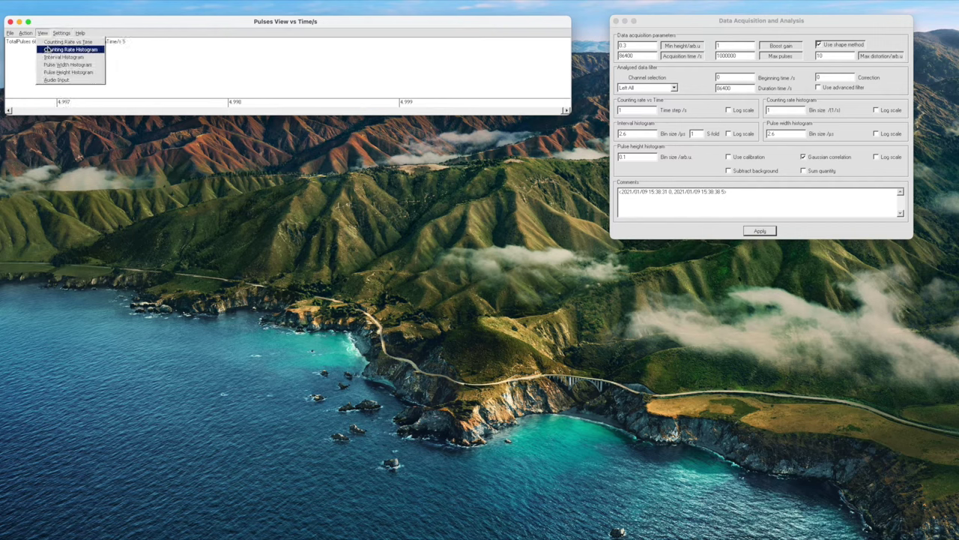
left_click(48, 49)
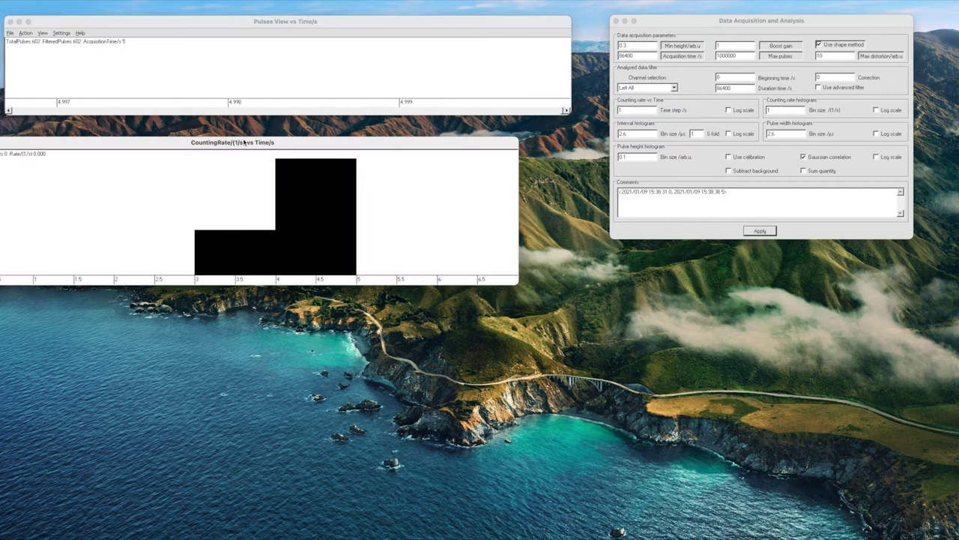
left_click_drag(244, 141, 294, 121)
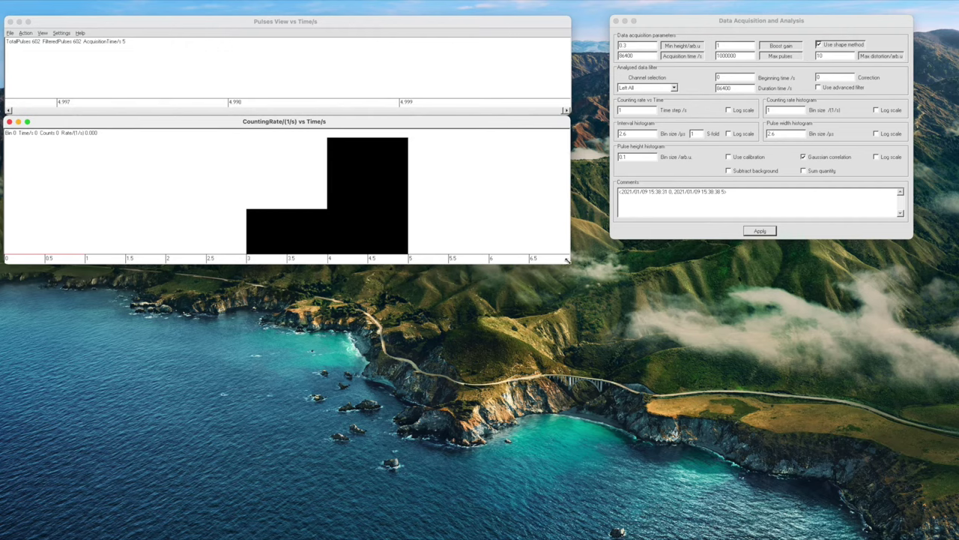
left_click_drag(562, 259, 566, 215)
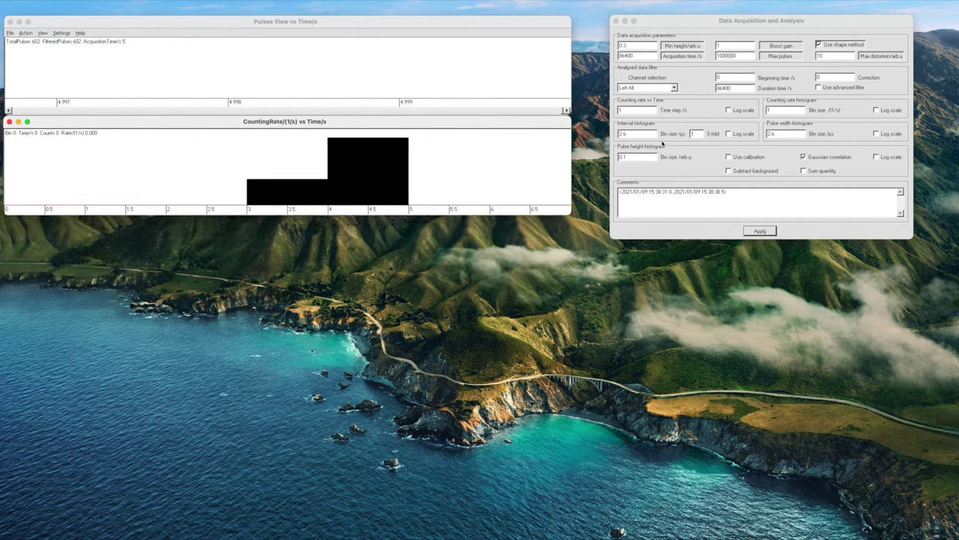
Step: Try a counting rate time step of 10 s, and restore the time step to 1 s
left_click(629, 110)
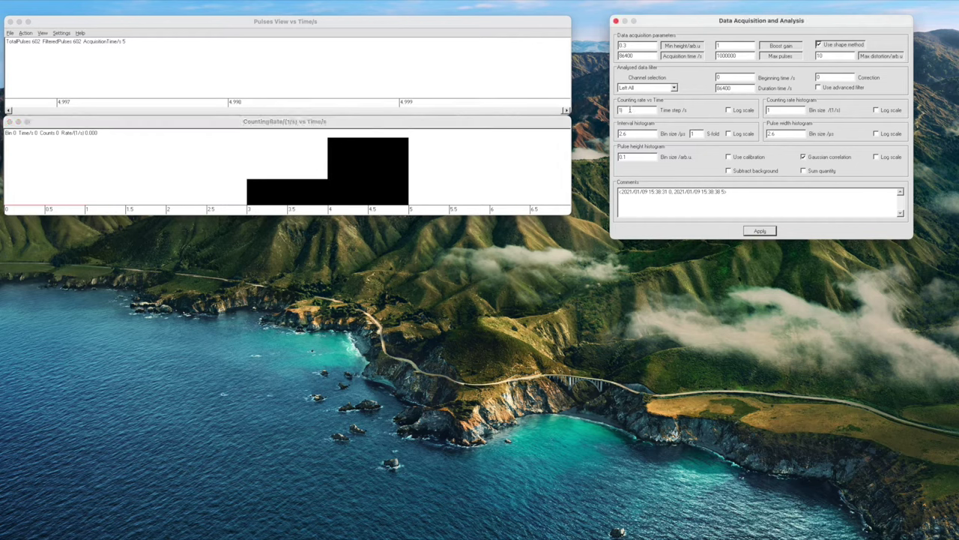
type("0")
left_click(760, 230)
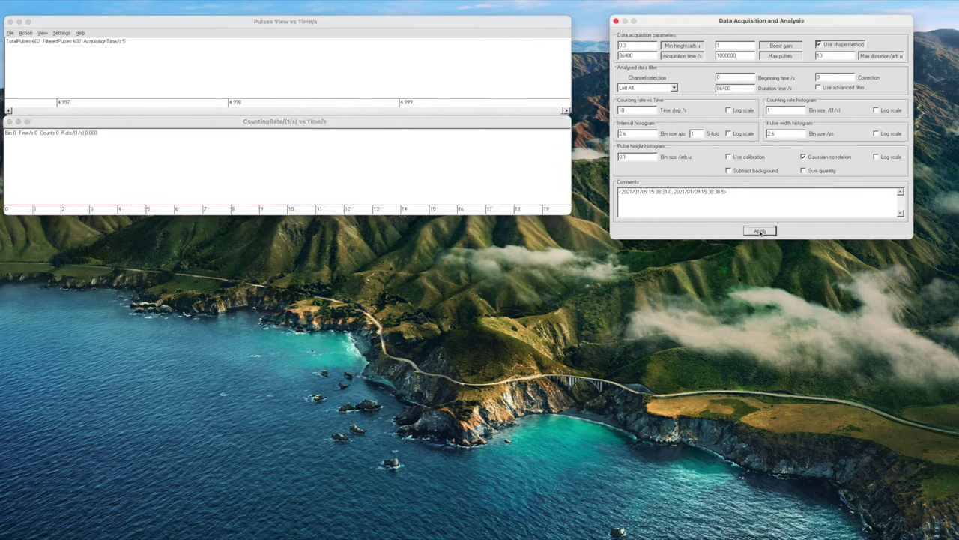
double_click(642, 110)
type("1")
left_click(760, 230)
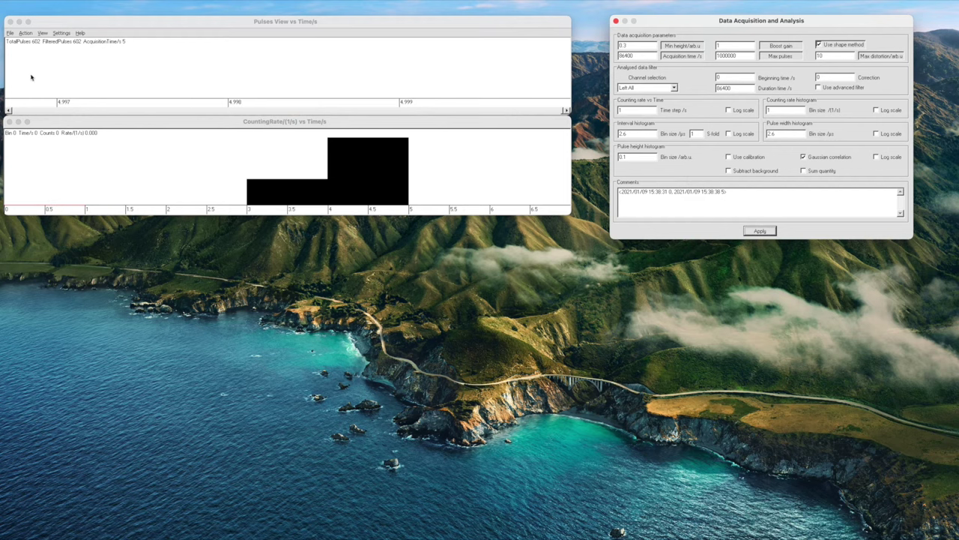
Step: Show the Pulse Height Histogram and place it directly below the counting rate plot
left_click(44, 34)
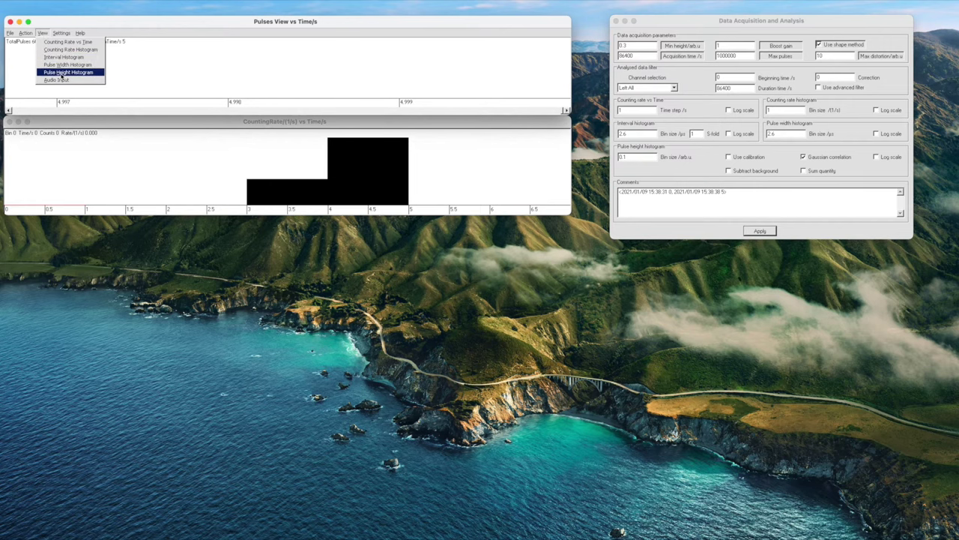
left_click(51, 76)
left_click_drag(232, 292, 281, 225)
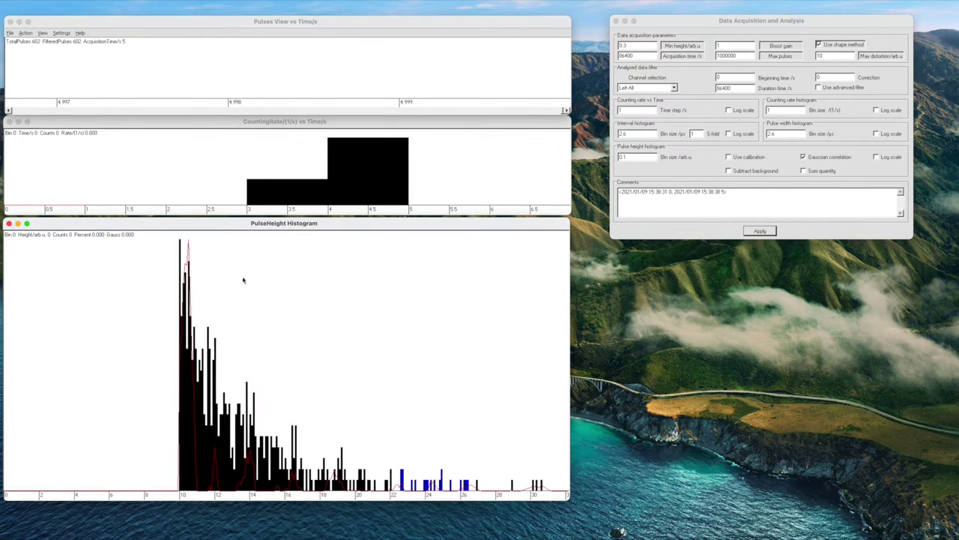
Step: Show the Audio Input view, place it below the Data Acquisition and Analysis window and resize it to fit there
left_click(43, 33)
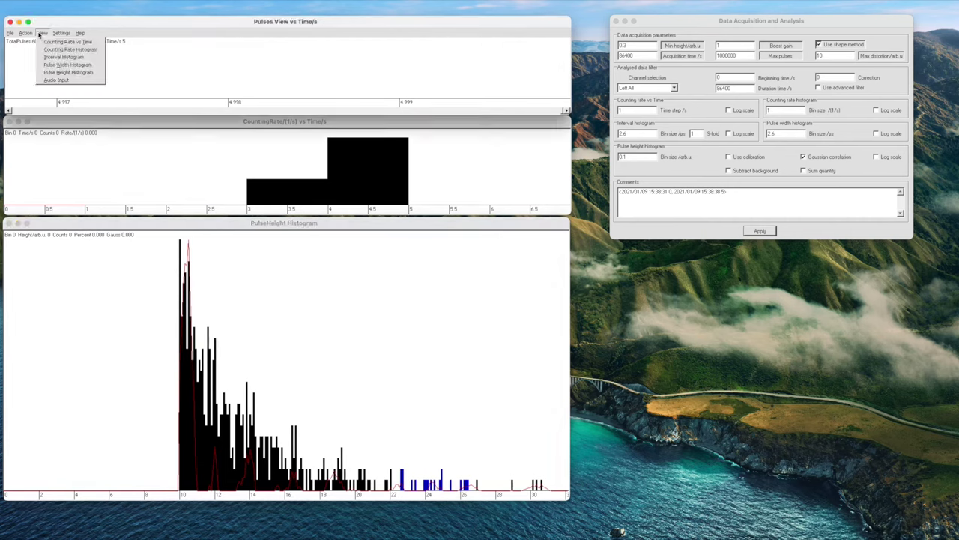
left_click(56, 79)
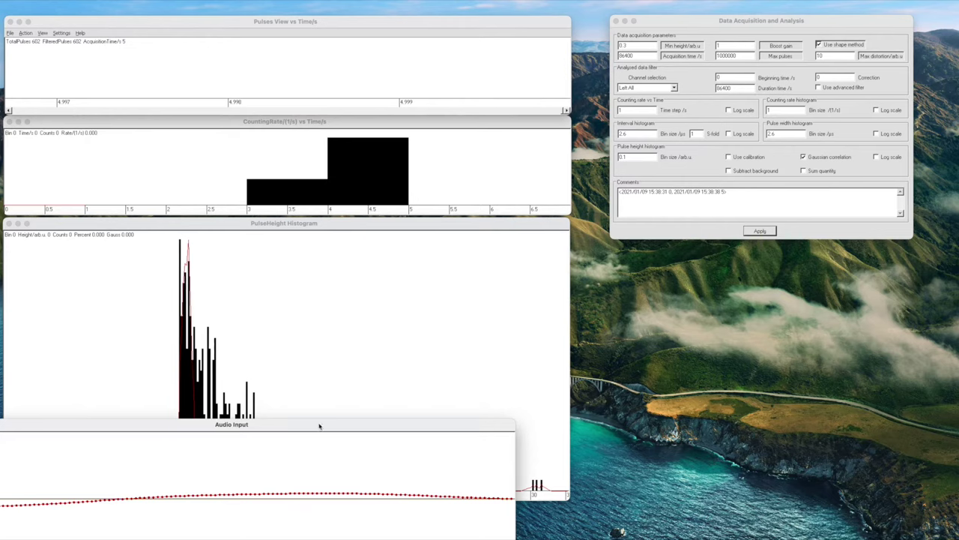
left_click_drag(320, 425, 718, 248)
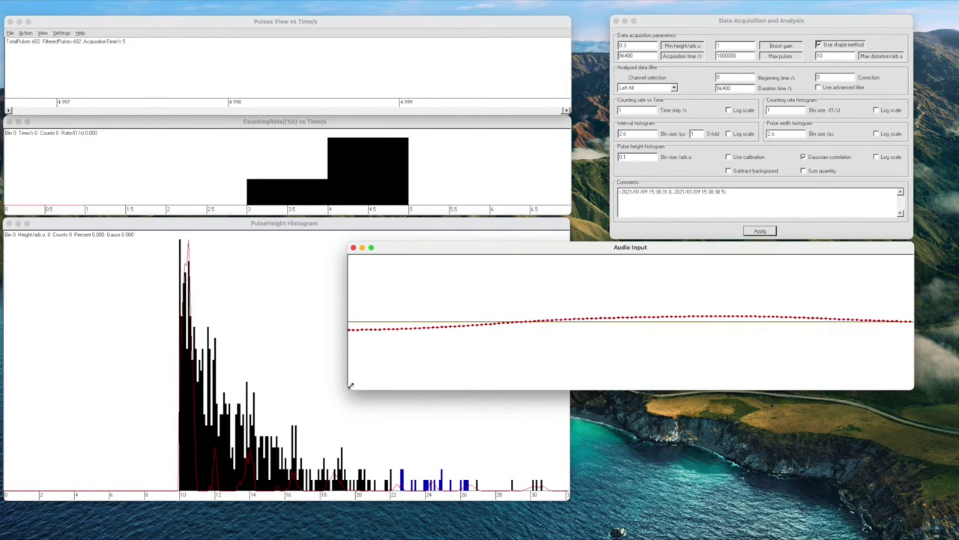
left_click_drag(350, 386, 610, 497)
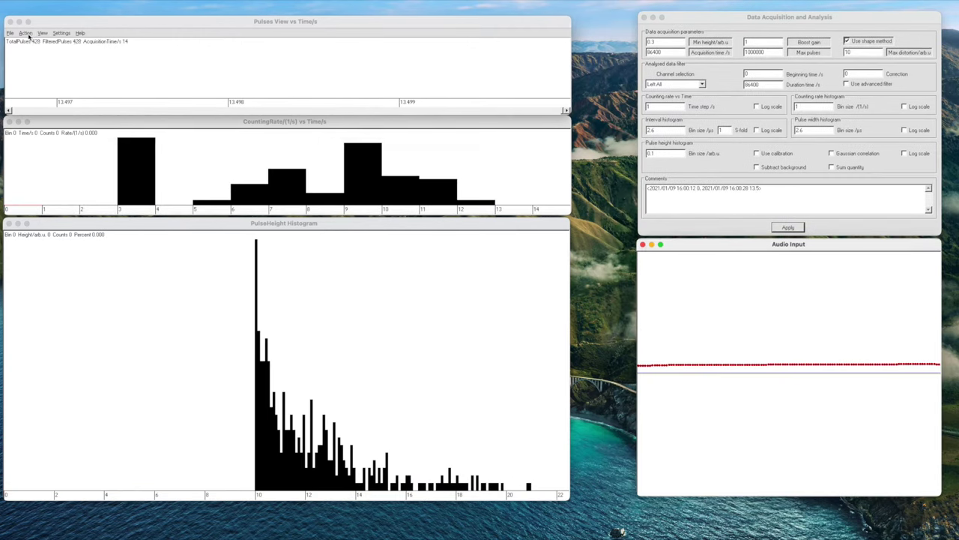
Step: Record a pulse shape from the detector, copy the left channel's shape values and accept the pulse shape
left_click(26, 33)
left_click(53, 65)
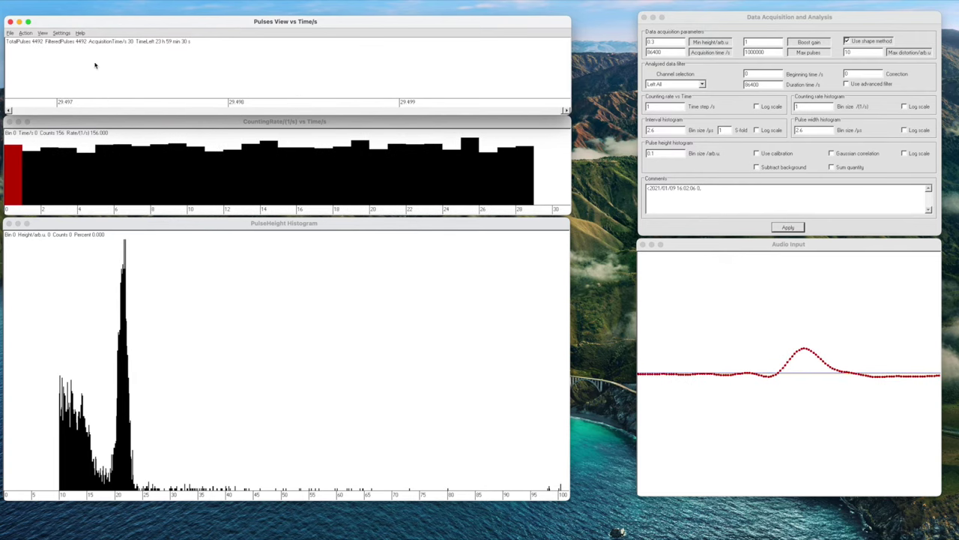
left_click(25, 34)
left_click(34, 59)
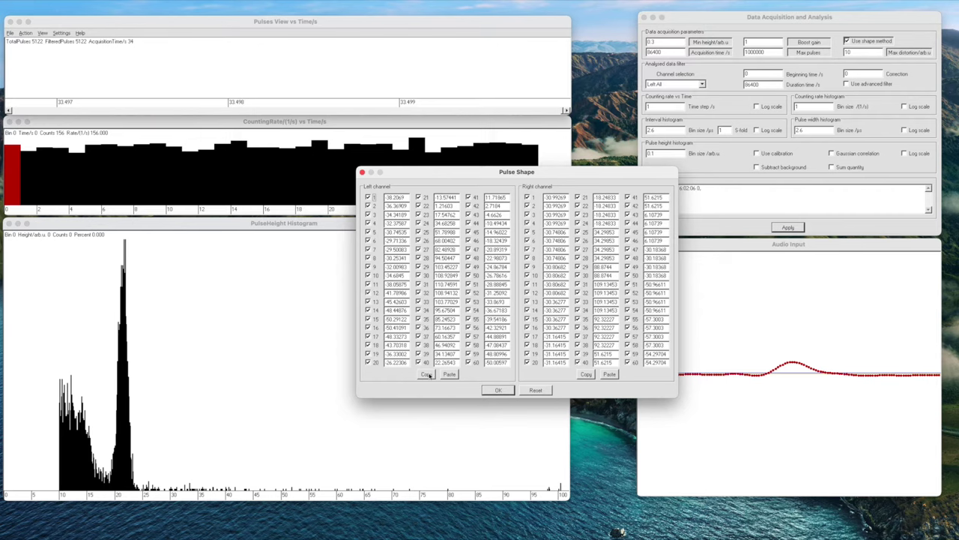
left_click(427, 375)
left_click(506, 392)
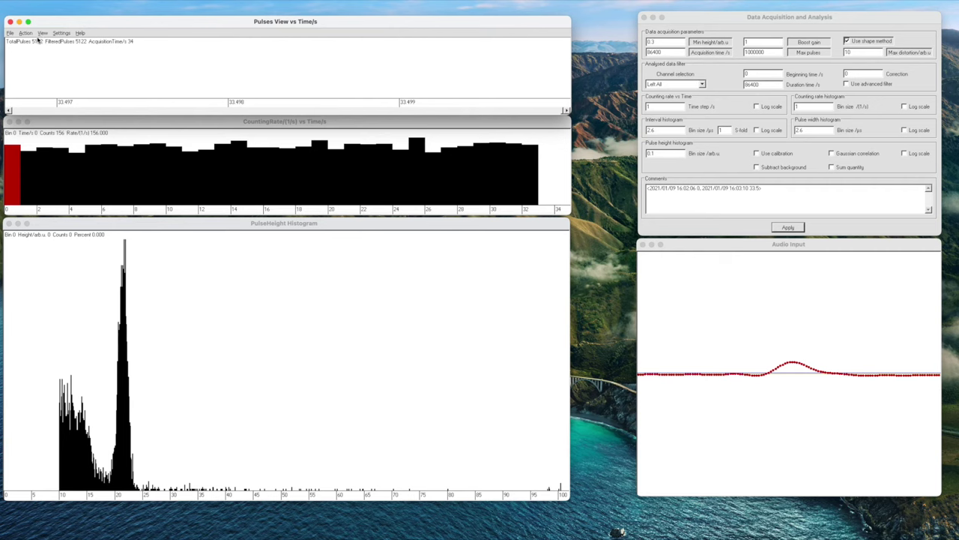
Step: Start a new data acquisition using the recorded pulse shape
left_click(28, 34)
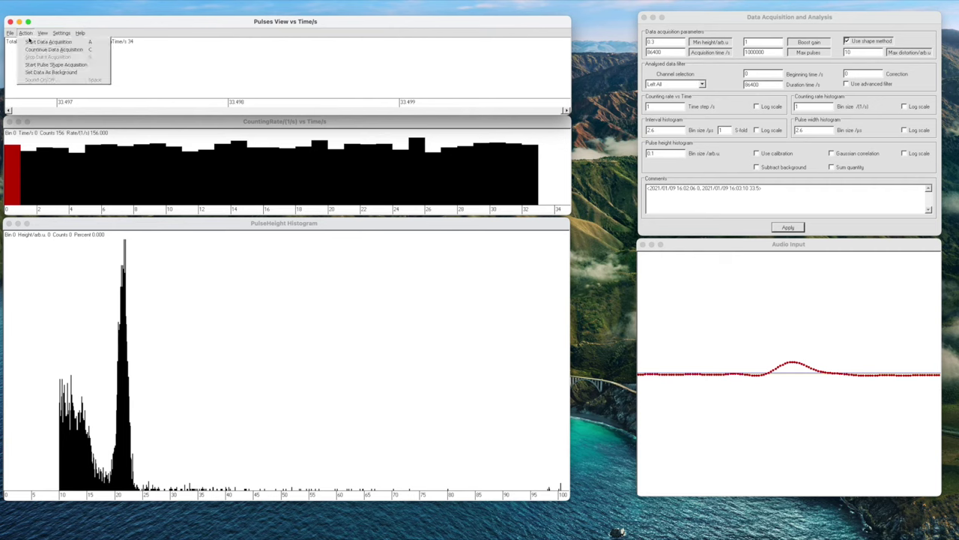
left_click(29, 42)
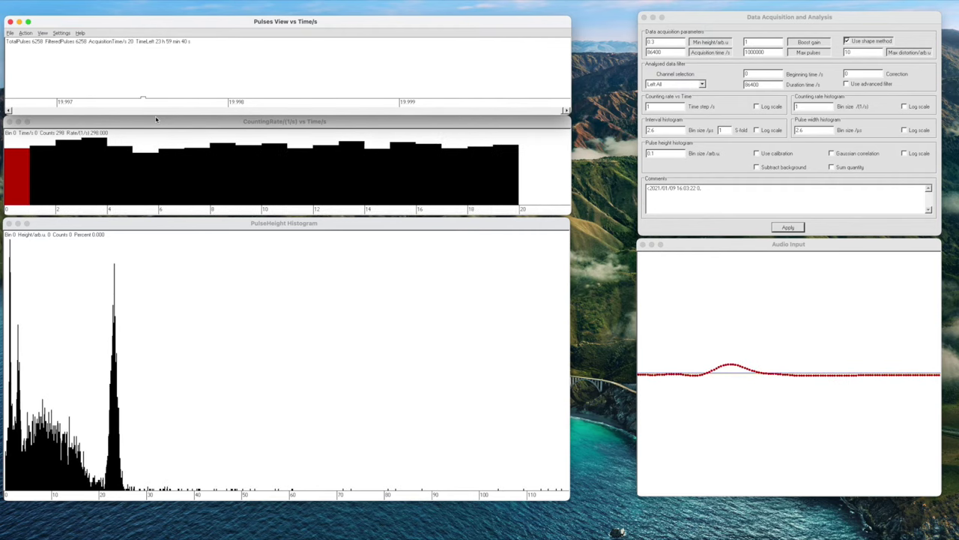
Step: Inspect individual bins in the counting rate plot and the main peak near 23 arb.u. in the pulse height histogram
left_click(72, 169)
left_click(189, 173)
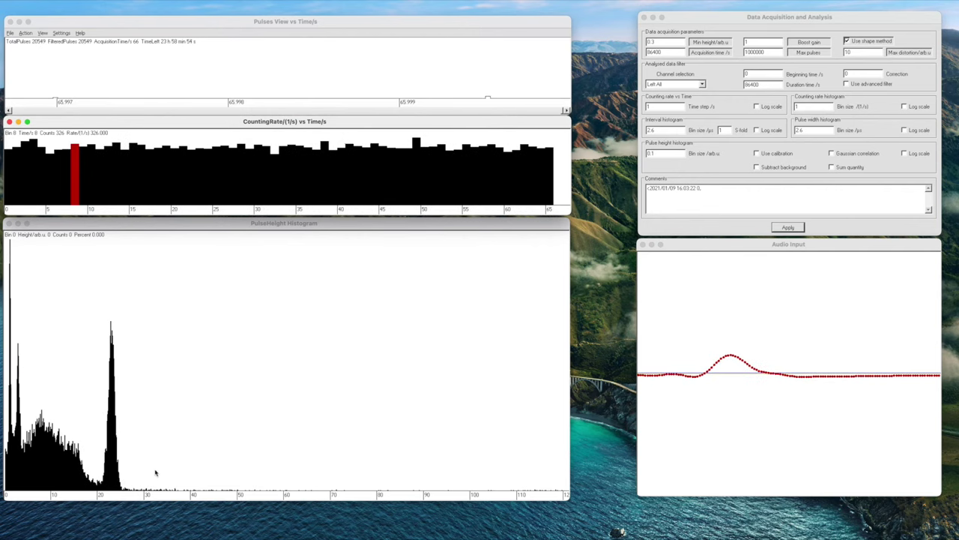
left_click(114, 479)
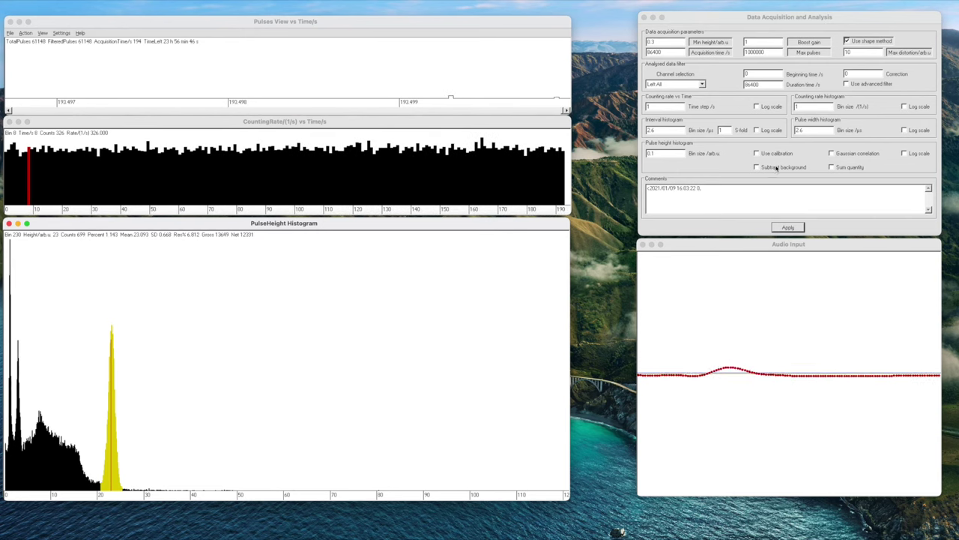
Step: Overlay the Gaussian correlation on the pulse height histogram, examine it, and switch the overlay off again
left_click(833, 154)
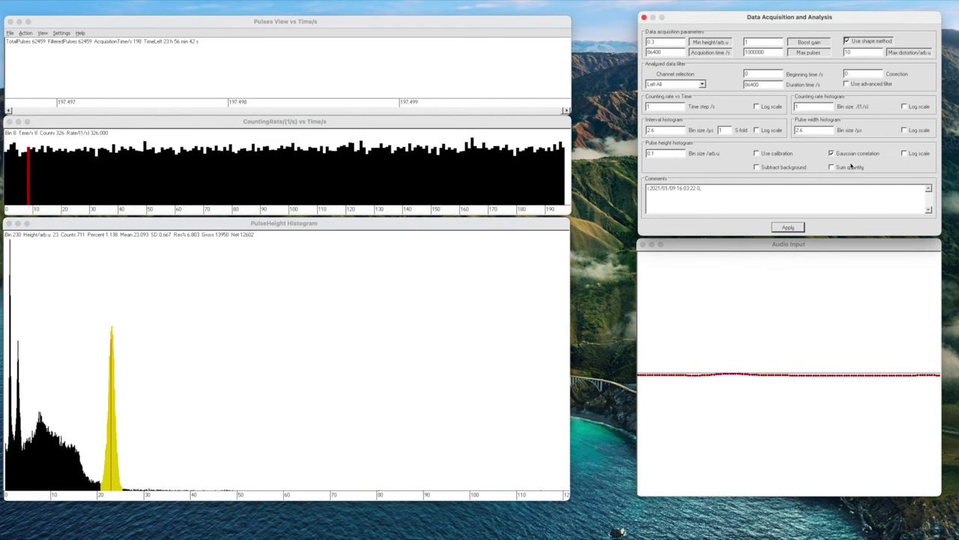
left_click(788, 227)
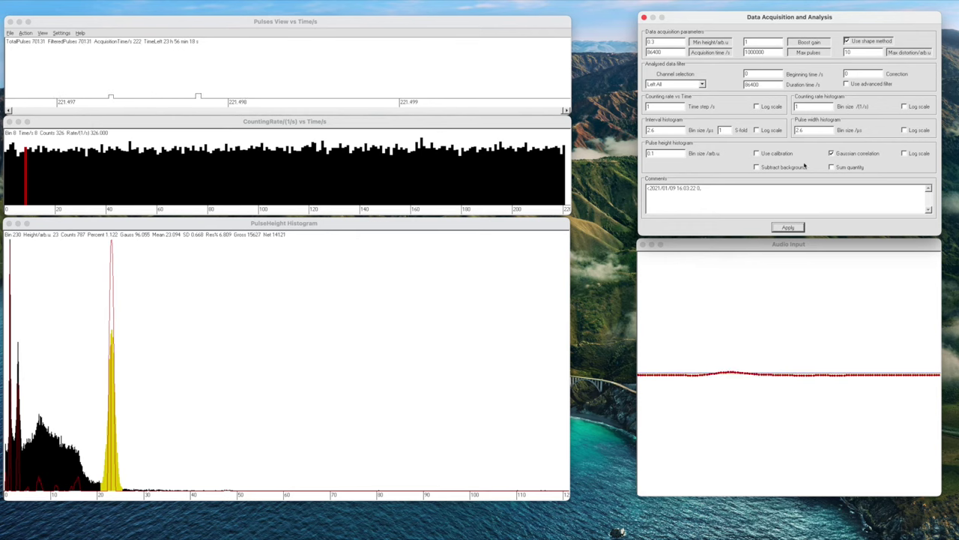
left_click(832, 153)
left_click(137, 397)
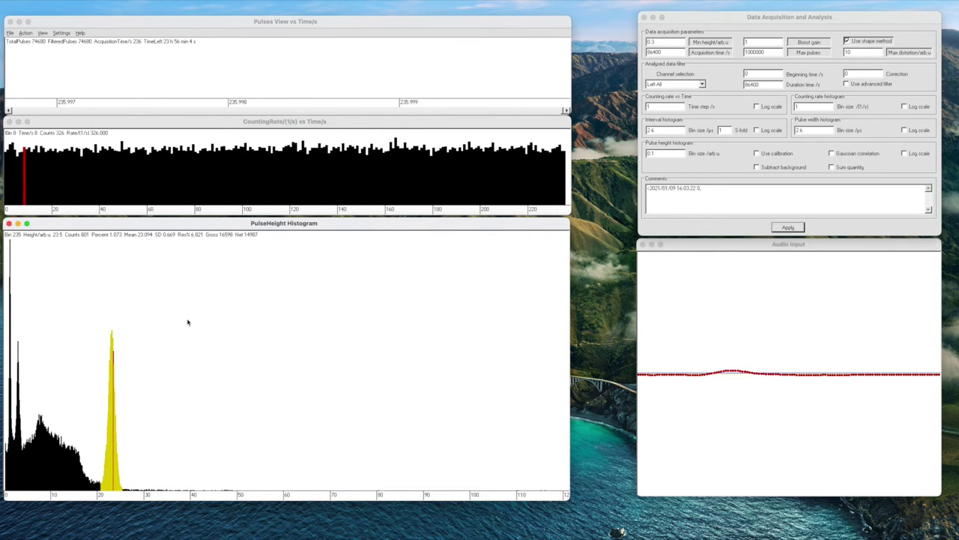
Step: View the pulse height histogram in log scale and with the sum quantity option, restoring the plain counts display after each
left_click(905, 153)
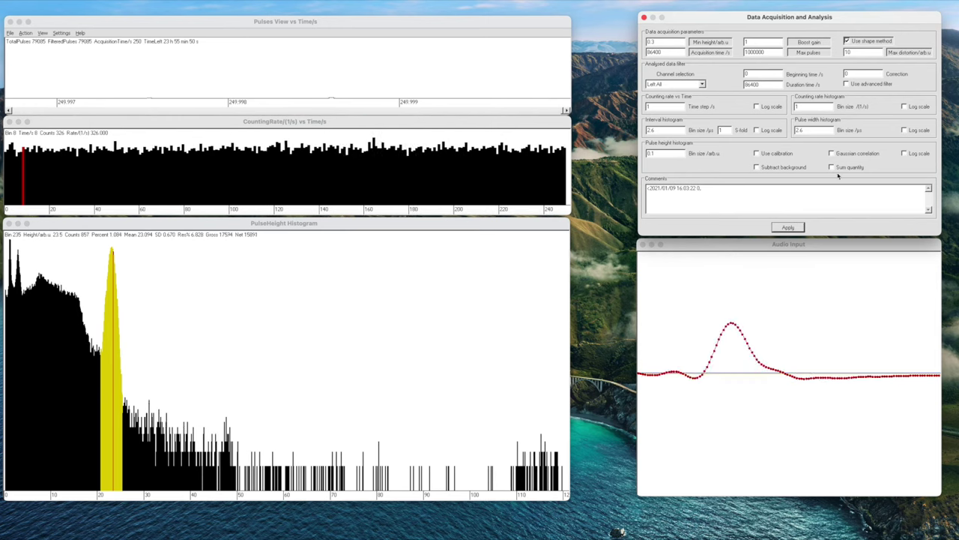
left_click(789, 227)
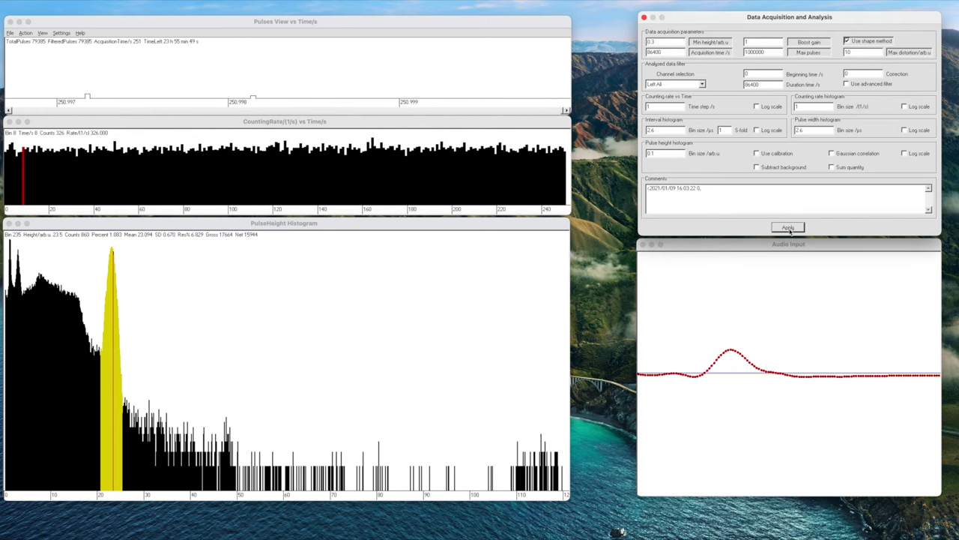
left_click(831, 167)
left_click(789, 227)
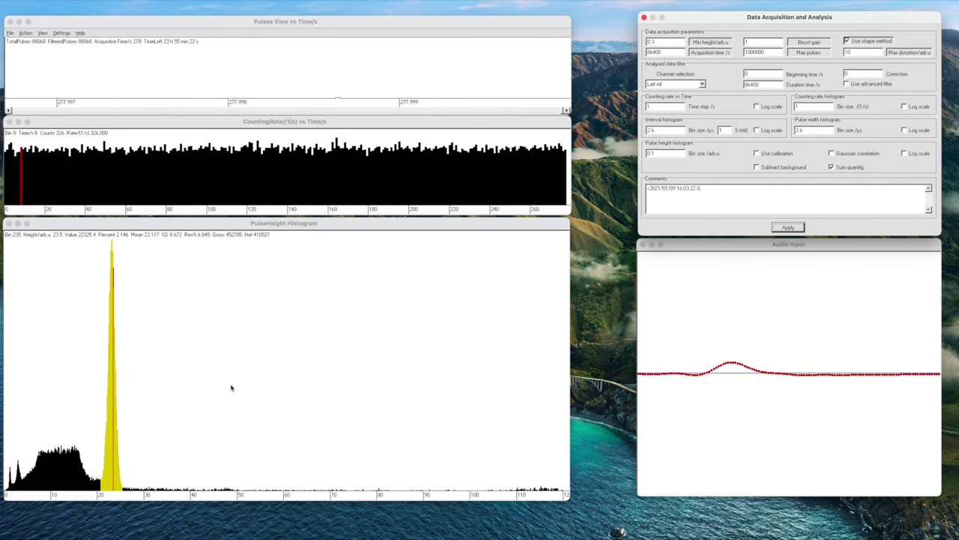
left_click(833, 167)
left_click(788, 227)
Step: Stop the data acquisition and locate the top bins of the main peak and the lowest peak in the pulse height histogram
left_click(39, 33)
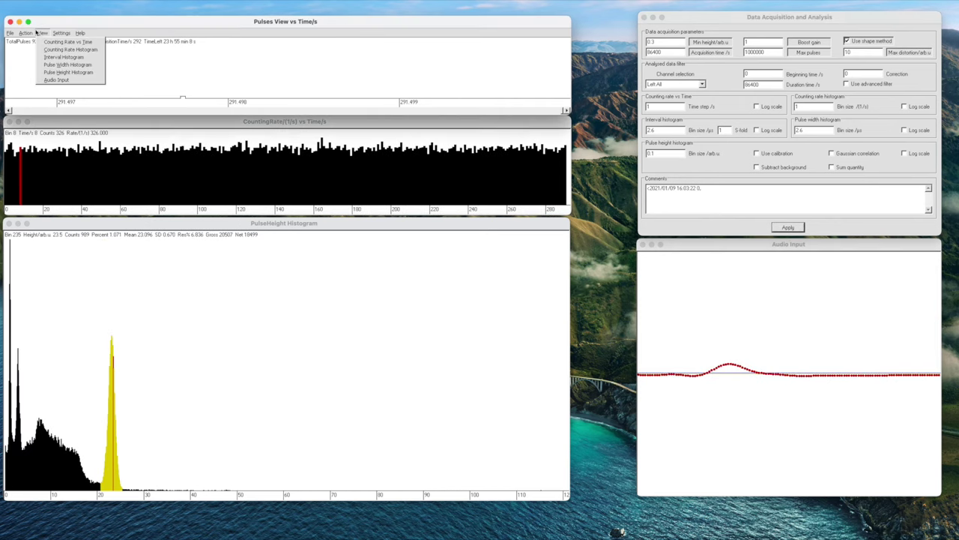
left_click(32, 58)
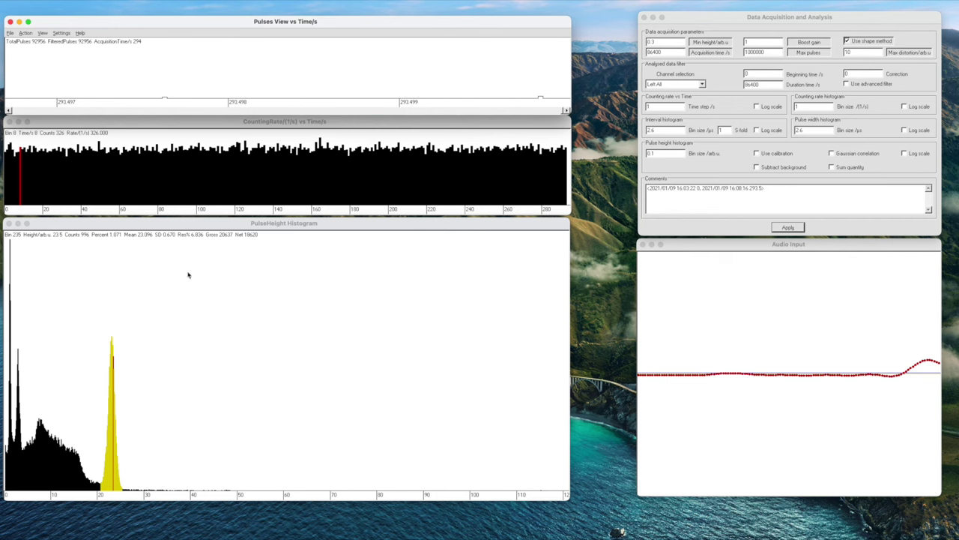
left_click(108, 377)
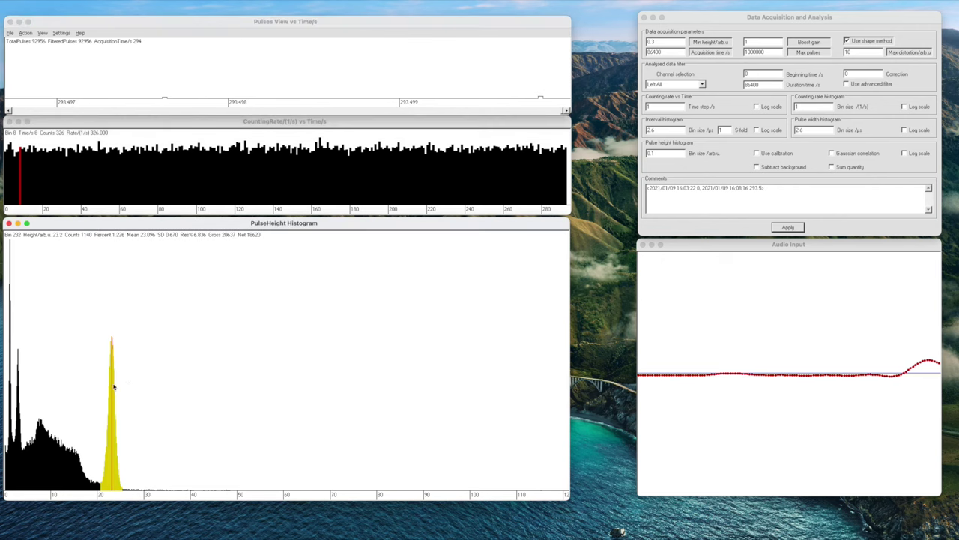
left_click(10, 332)
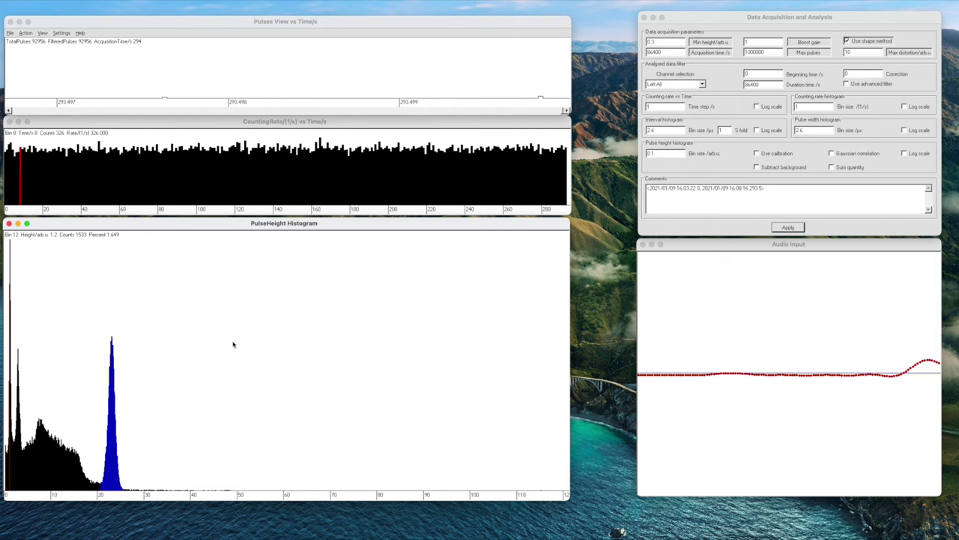
left_click(115, 403)
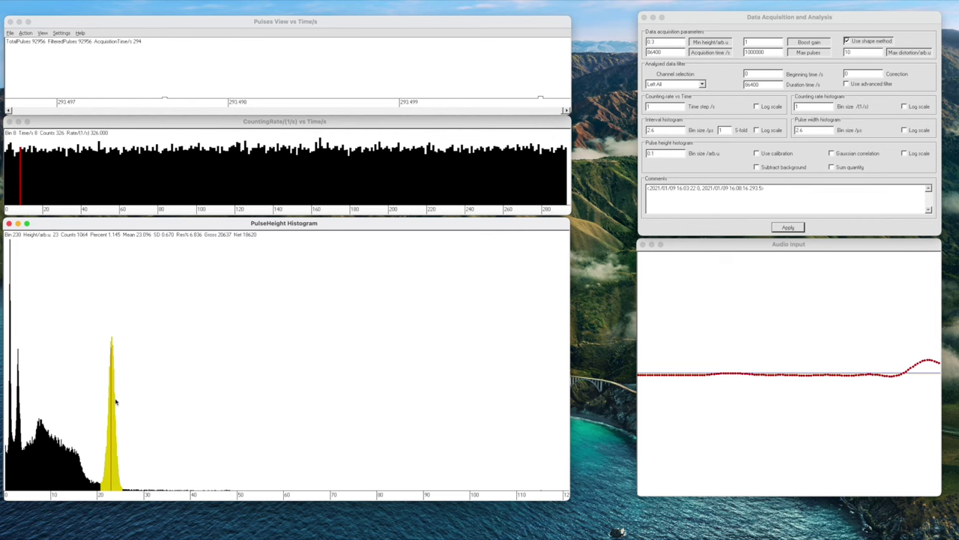
key("Right")
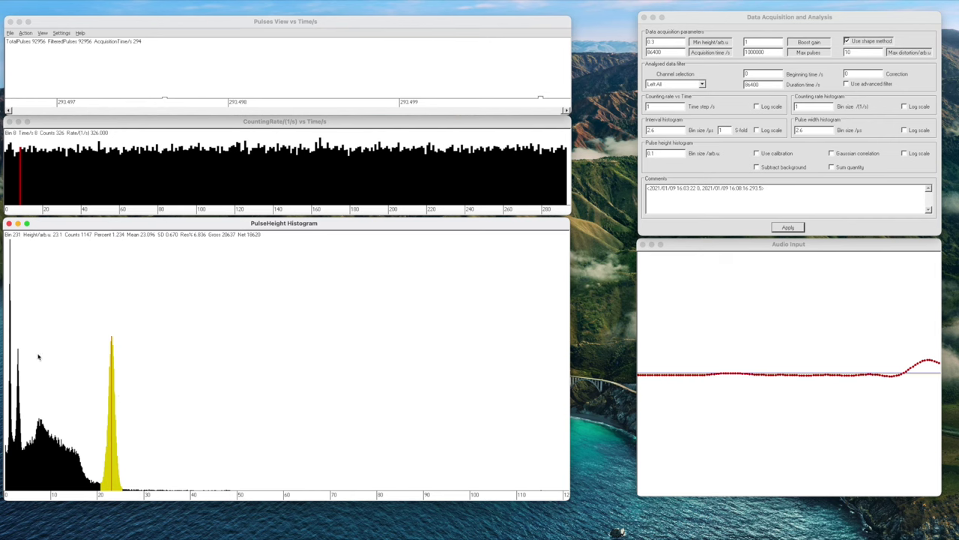
left_click(11, 293)
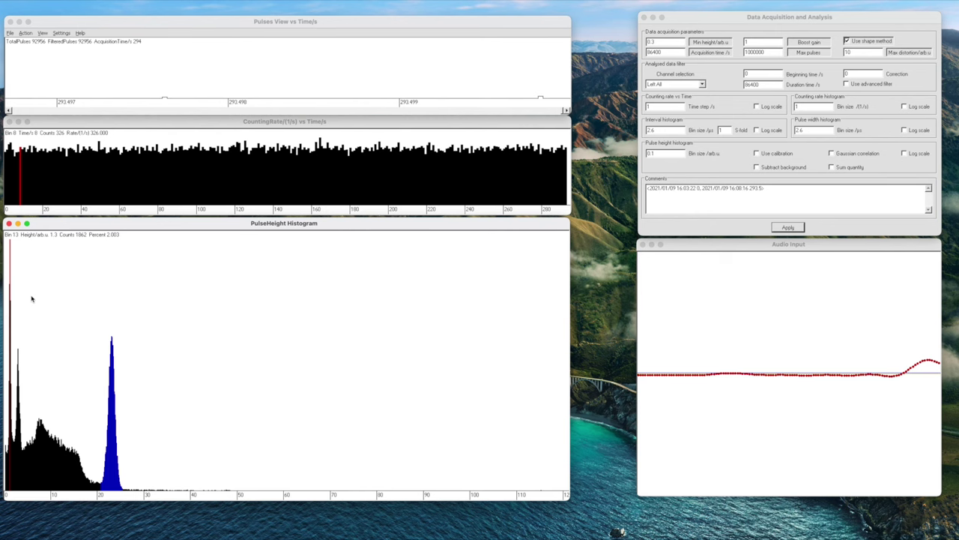
Step: Enter left channel calibration points of mean 1.3, SD 0.5, quantity 32 and mean 23, SD 0.7, quantity 662, and apply them
left_click(61, 34)
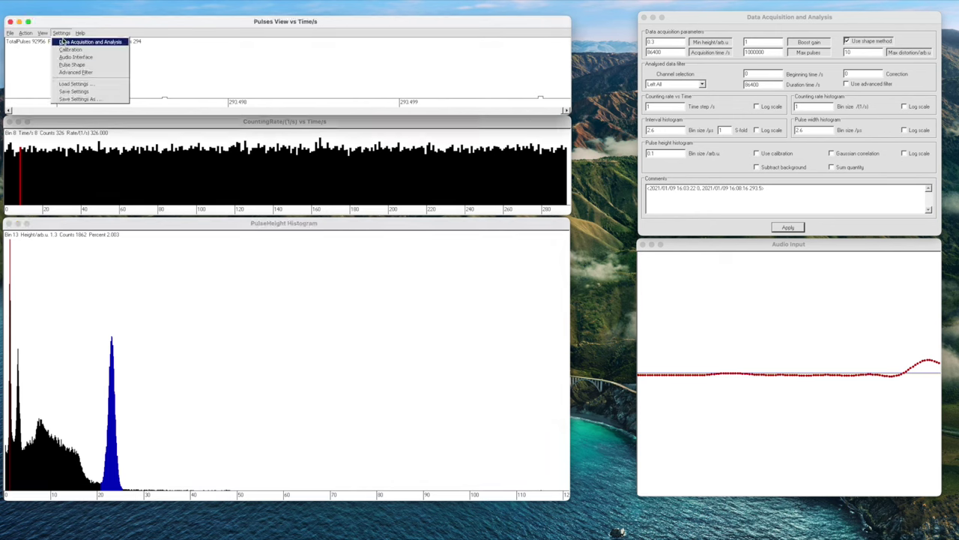
left_click(70, 50)
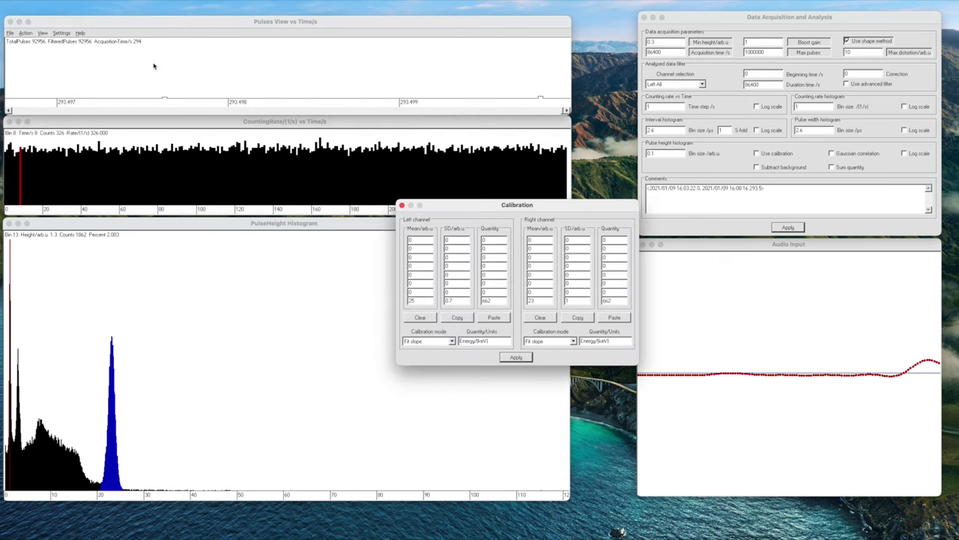
left_click_drag(552, 206, 495, 220)
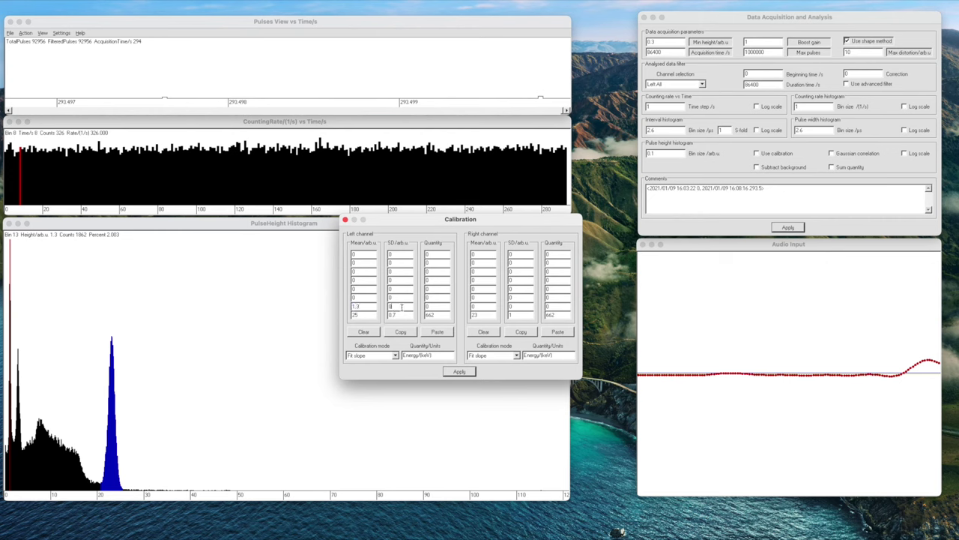
double_click(402, 307)
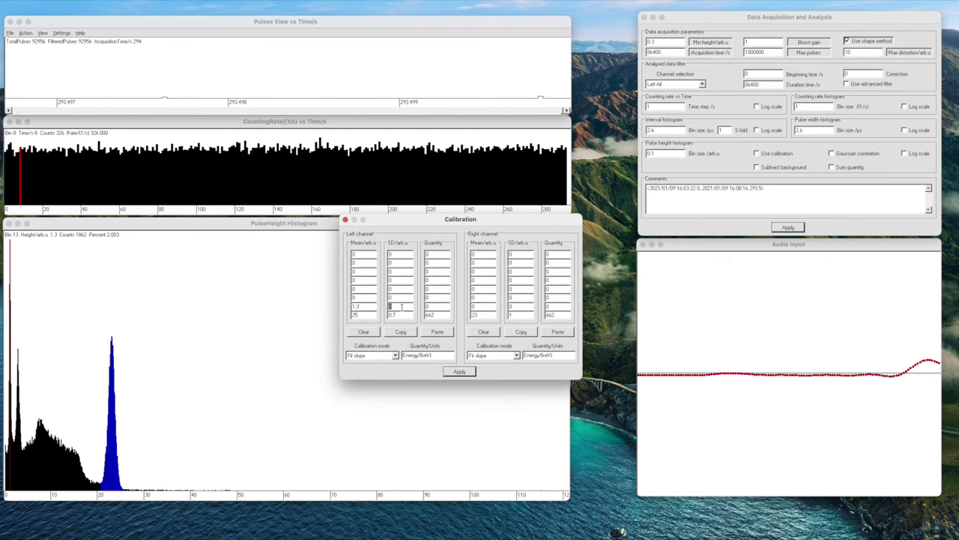
double_click(441, 306)
double_click(358, 315)
double_click(401, 306)
left_click(459, 372)
Step: Enable calibration for the pulse height histogram and inspect the main peak's top bins on the energy scale
left_click(757, 154)
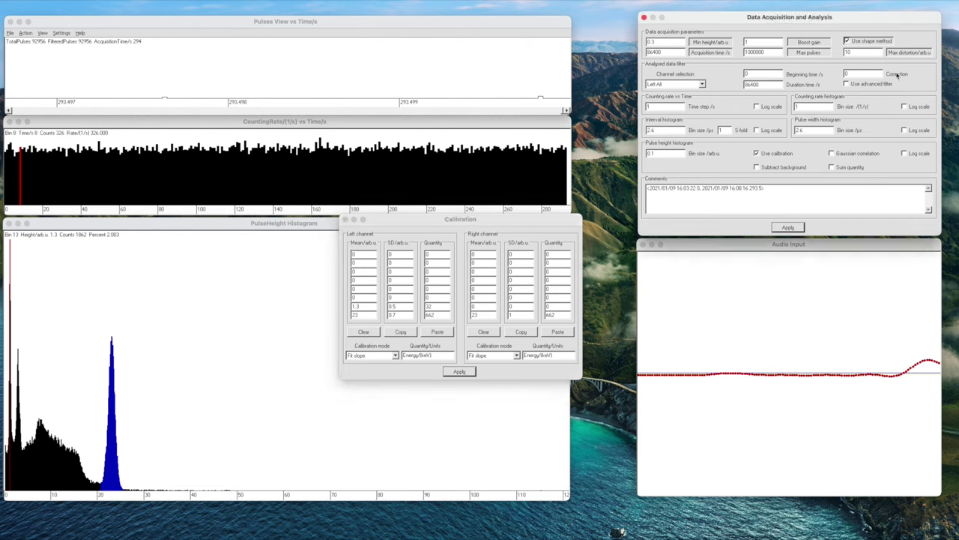
left_click(791, 227)
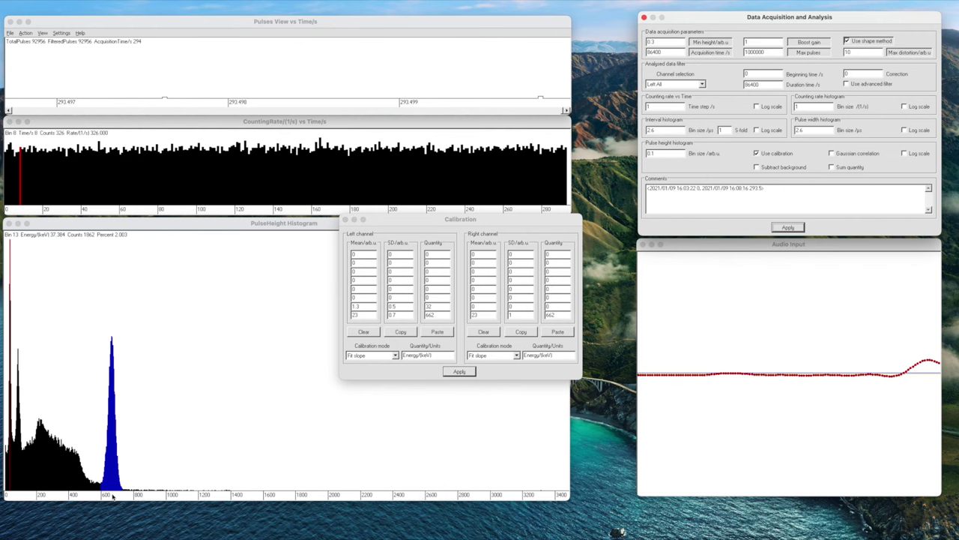
left_click(112, 369)
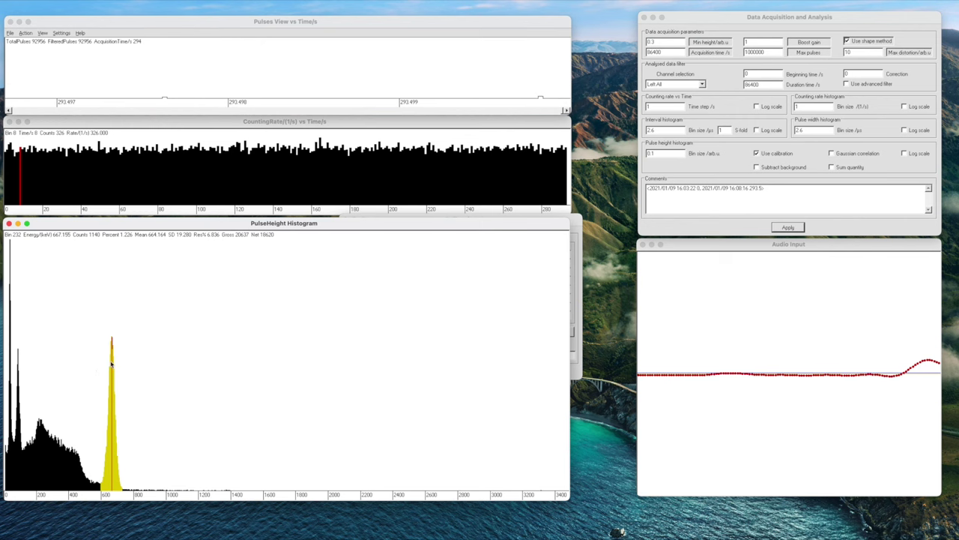
left_click(111, 364)
key("Right")
Step: Set the left channel calibration mode to Interpolate, apply it, and move the Calibration window clear of the histogram
left_click(579, 291)
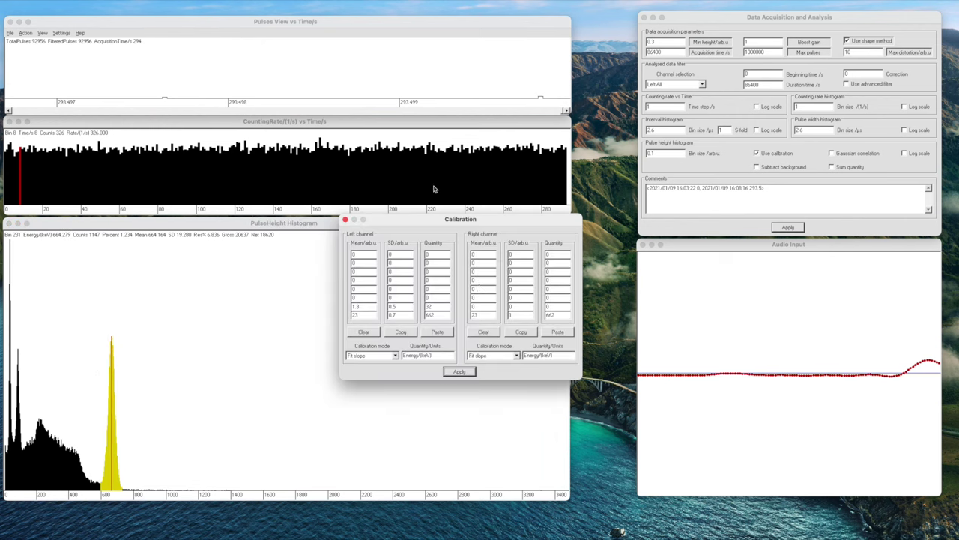
left_click_drag(424, 220, 492, 218)
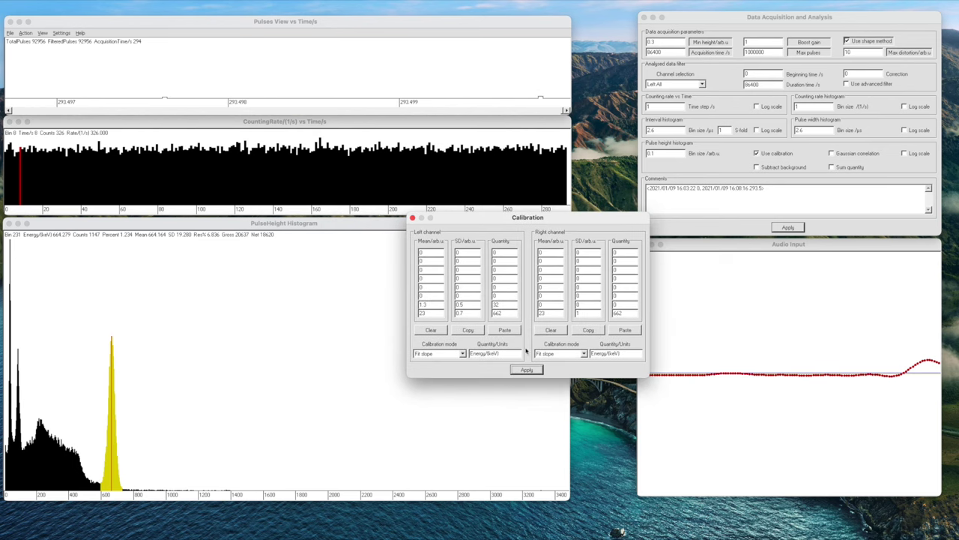
left_click(463, 354)
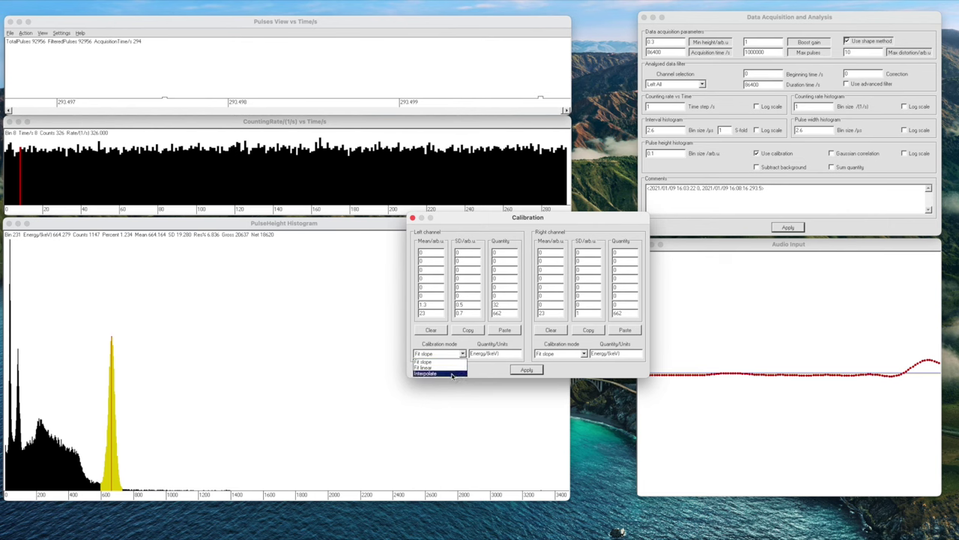
left_click(452, 373)
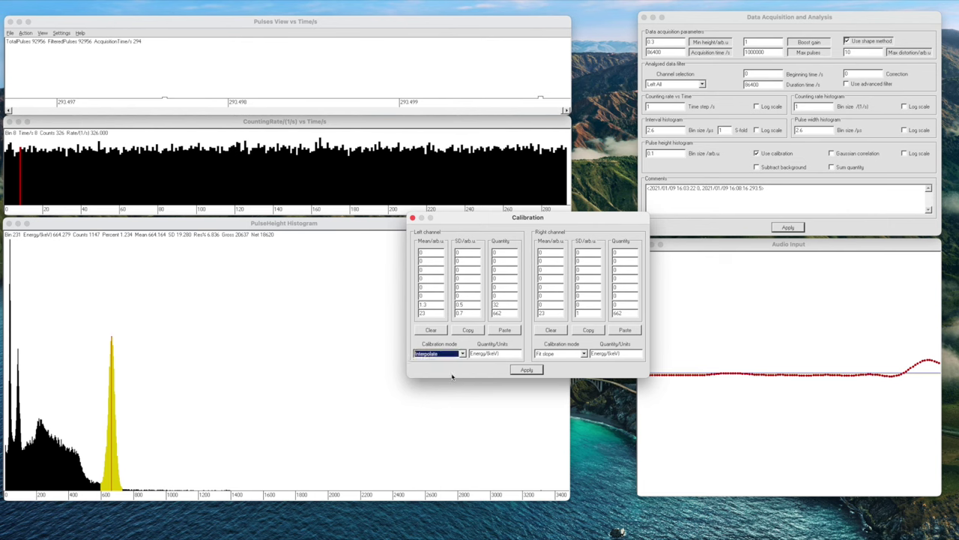
left_click(527, 370)
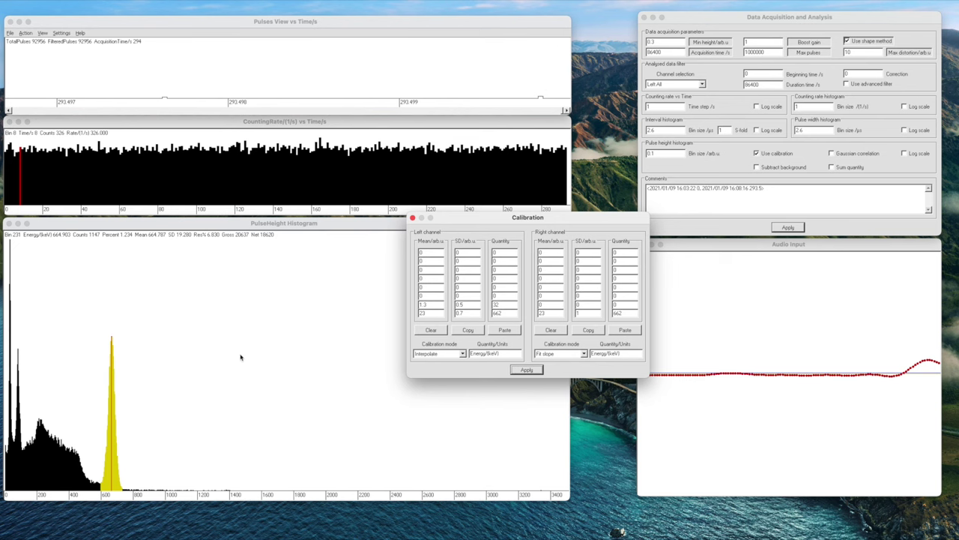
left_click(528, 369)
left_click_drag(534, 218, 703, 267)
Step: Inspect the main peak's bins in keV and switch the pulse height histogram back to the uncalibrated scale
left_click(114, 455)
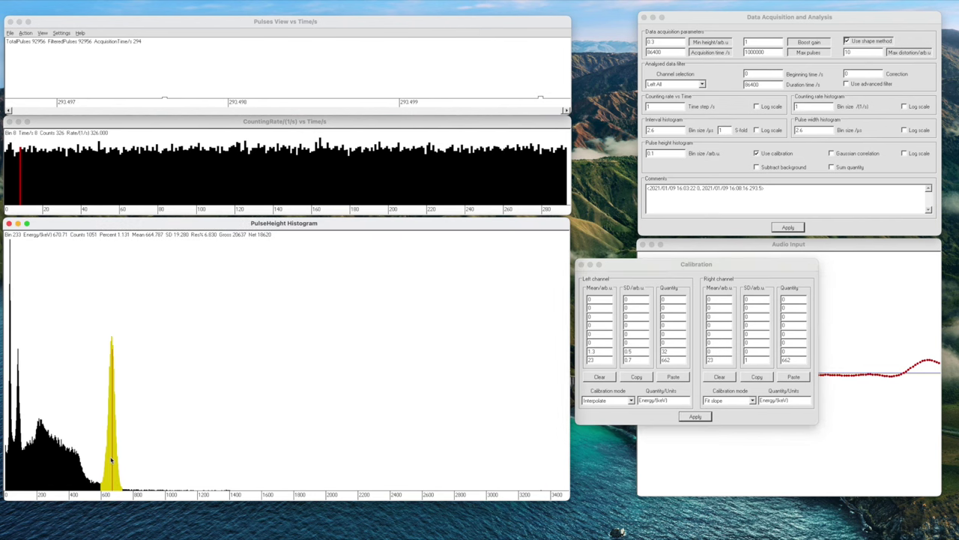
left_click(112, 459)
left_click(112, 459)
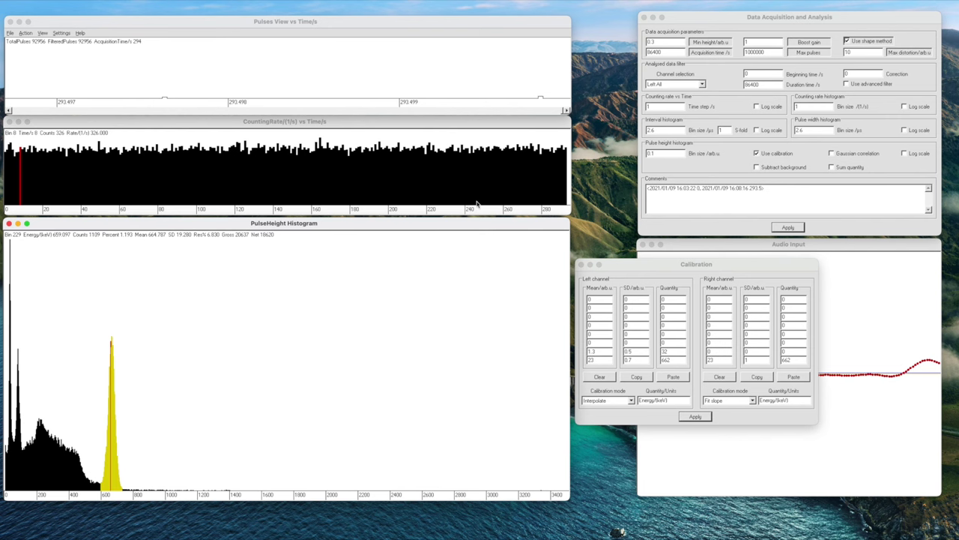
left_click(768, 155)
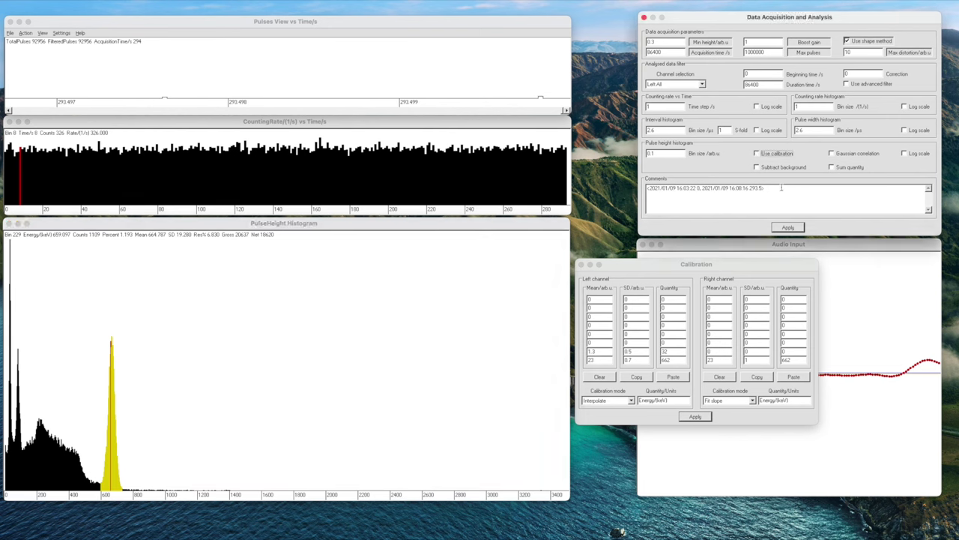
left_click(787, 227)
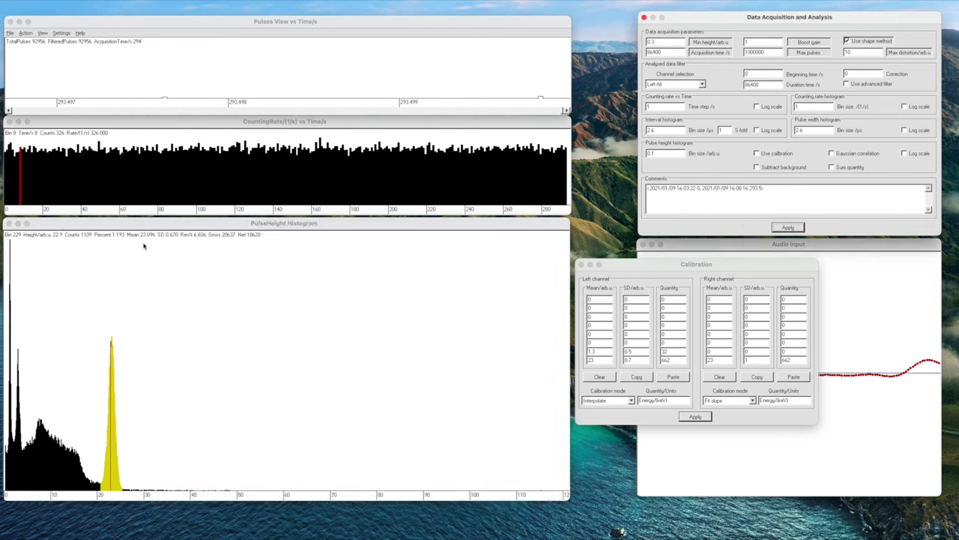
Step: Change the SD of the left channel's 662 keV calibration point to 0.67 and apply it
left_click(641, 361)
key("BackSpace")
type("6")
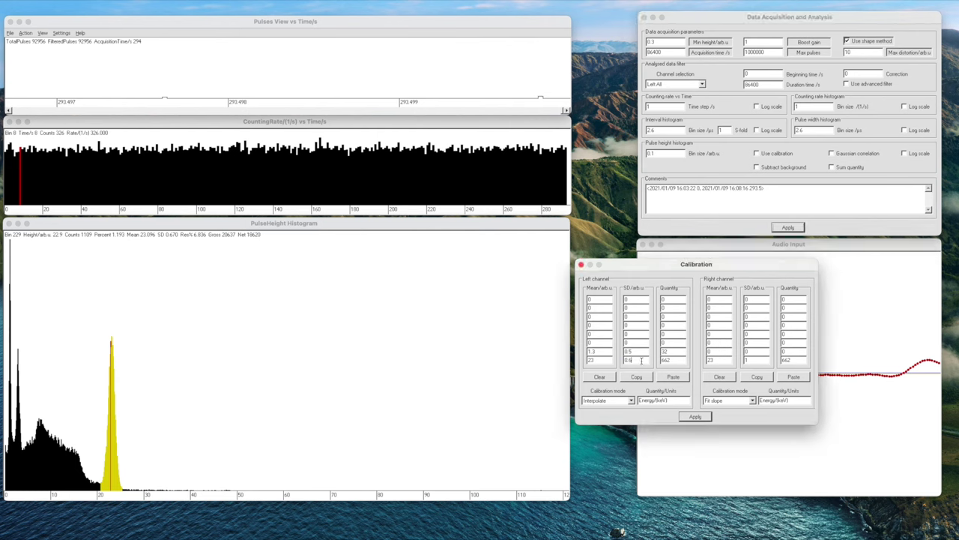
left_click(696, 417)
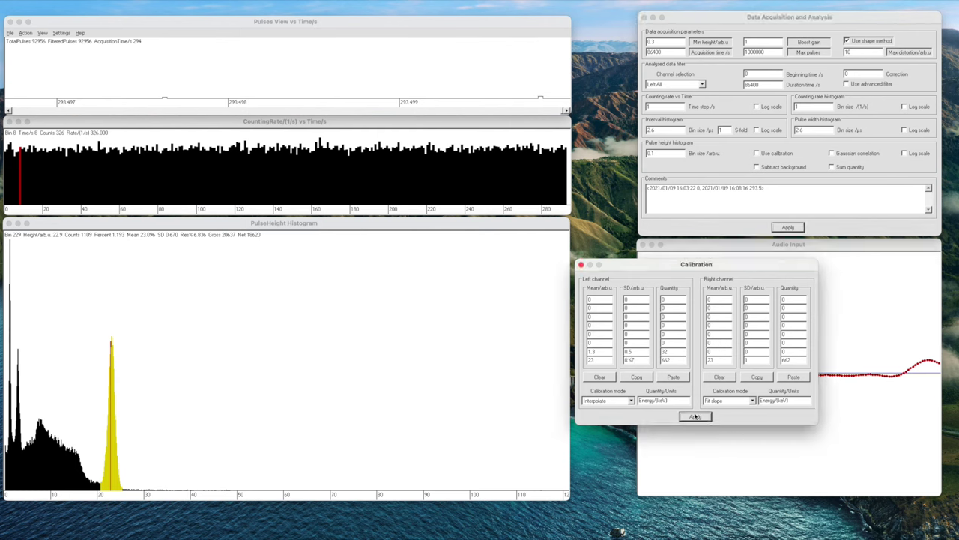
Step: Mark the lowest peak near 1.3 arb.u. in the pulse height histogram as a region and read its statistics
left_click(12, 453)
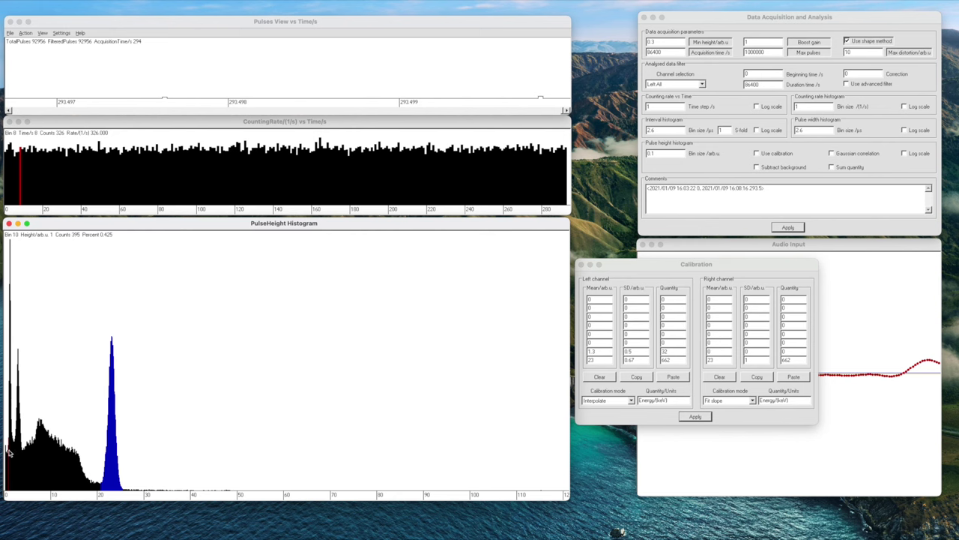
left_click(15, 442)
left_click_drag(14, 457, 8, 461)
left_click(10, 462)
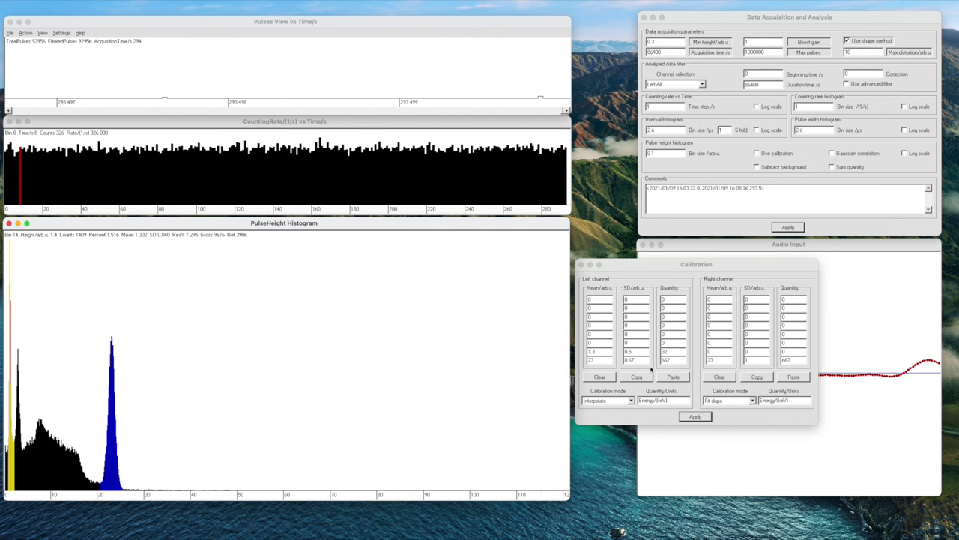
Step: Match the SD of the left channel's 32 keV calibration point to the marked low peak, apply it and close the Calibration window
left_click(636, 351)
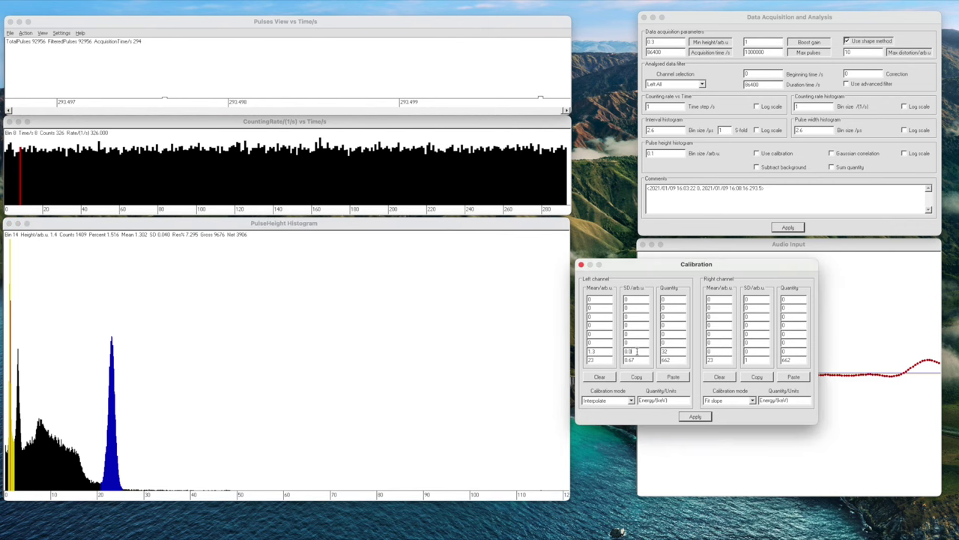
left_click(701, 416)
left_click(581, 265)
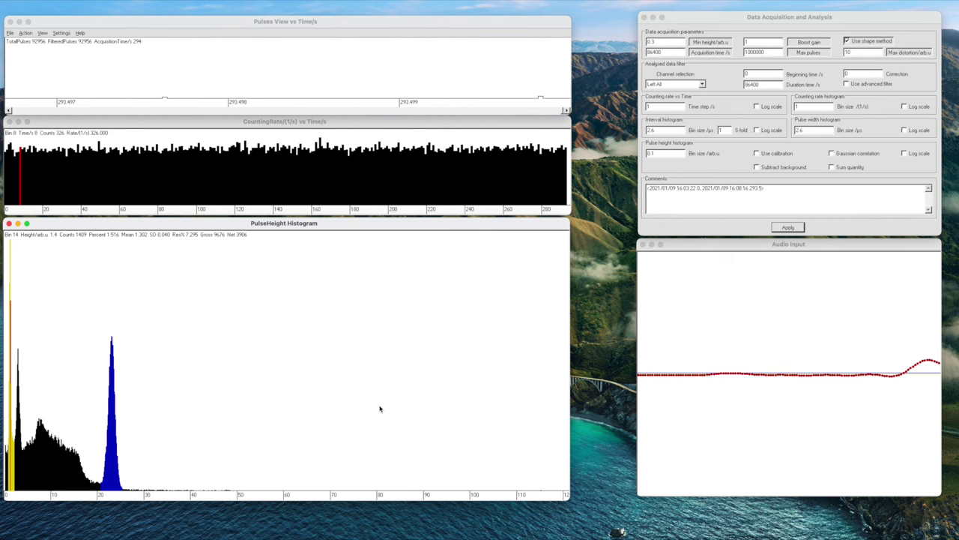
left_click(367, 366)
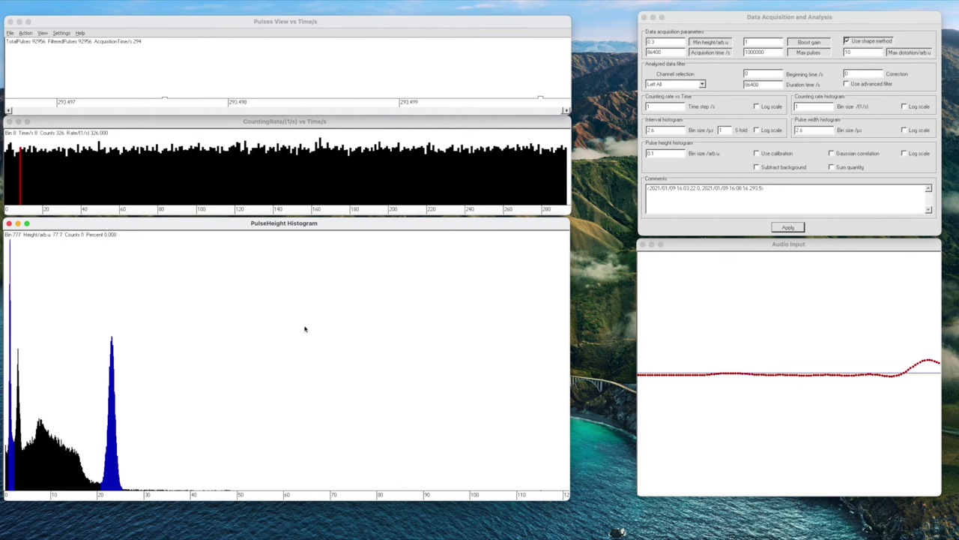